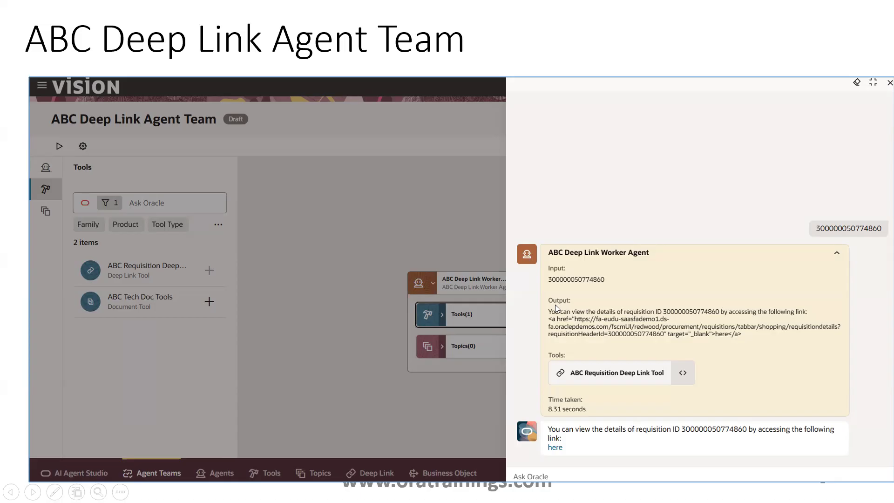
Step: Review the slides on designing and running the ABC Deep Link Agent Team, from the deep link setup to the requisition page
key("Right")
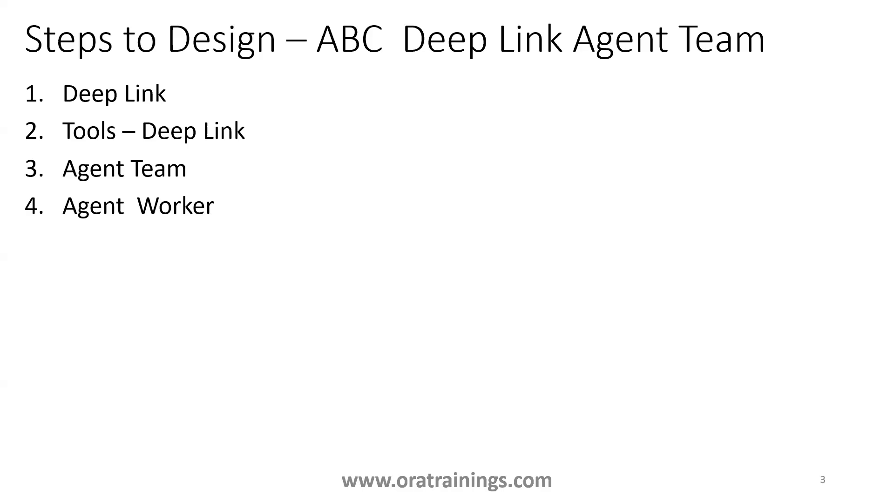
key("Right")
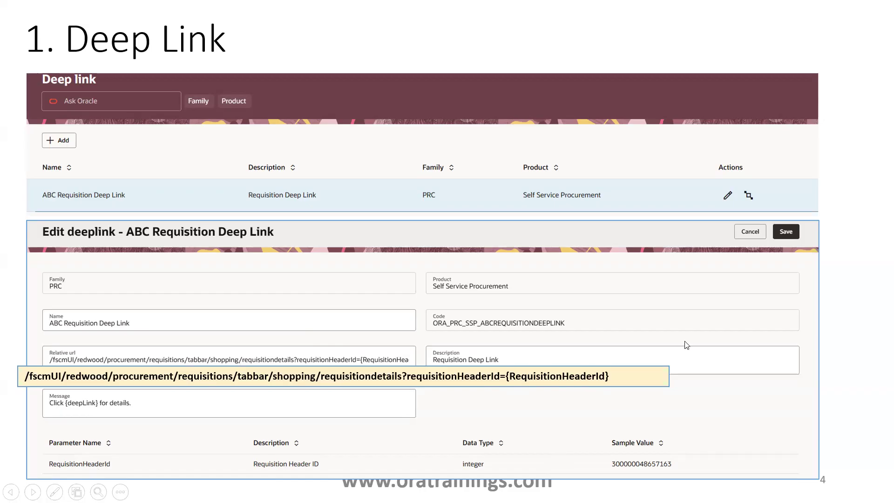
key("Right")
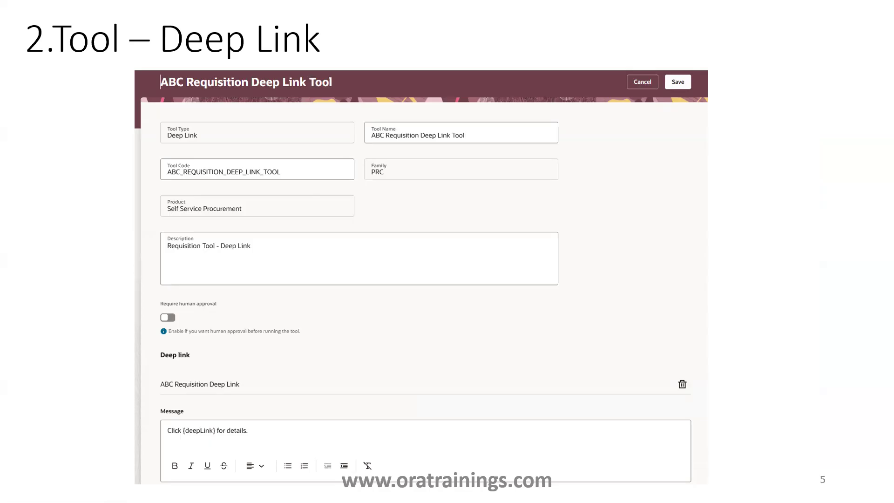
key("Right")
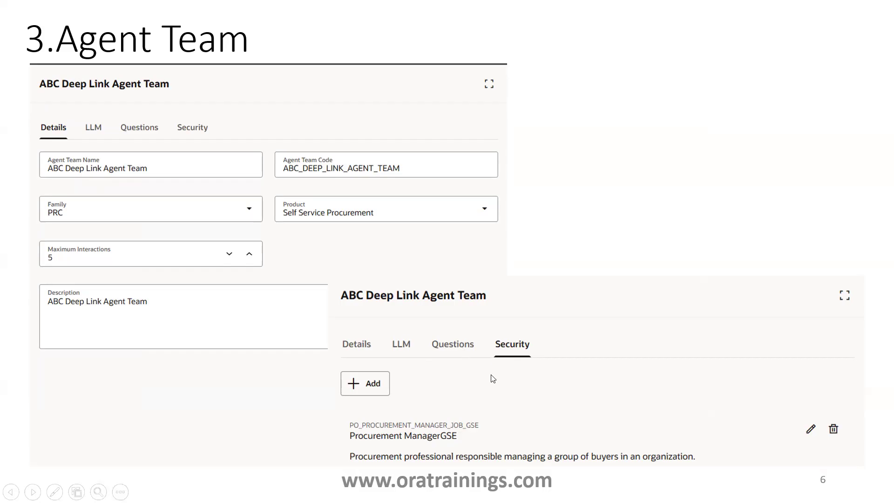
key("Right")
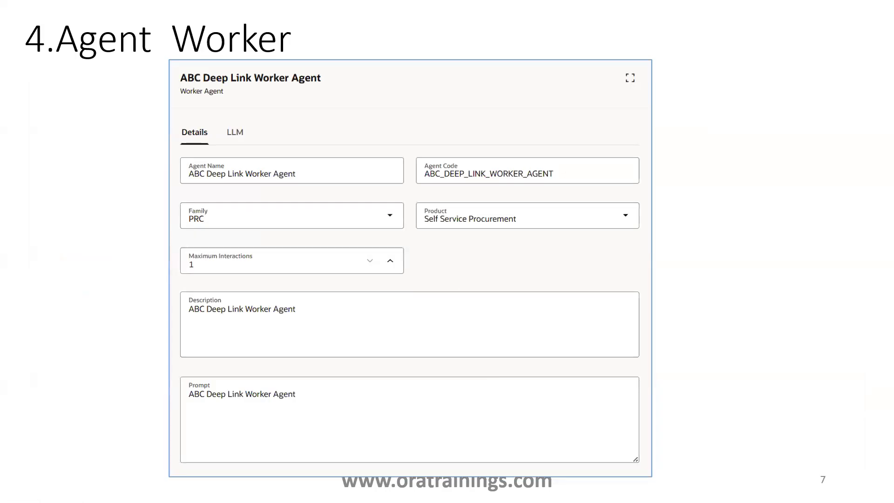
key("Right")
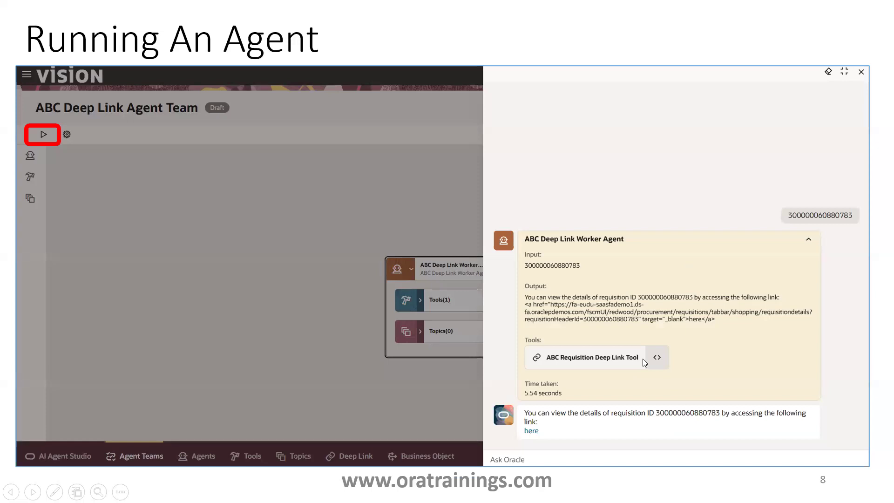
key("Right")
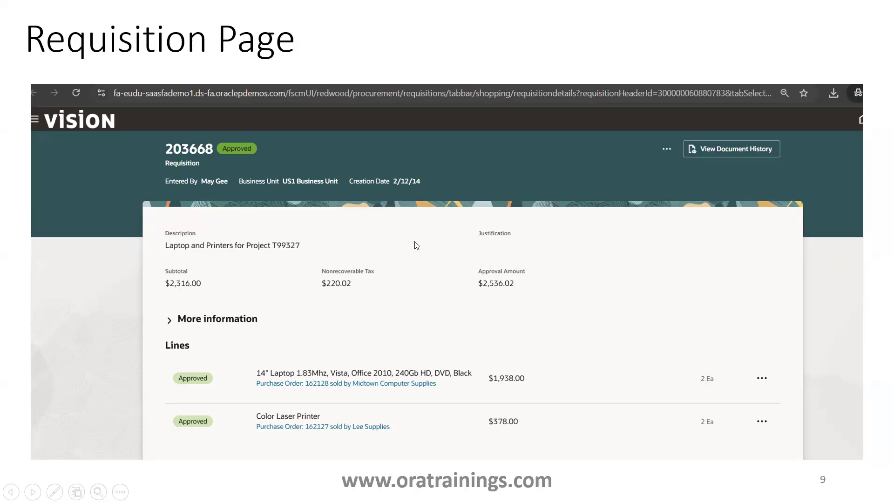
Step: Leave the slideshow, switch to AI Agent Studio in Chrome and reopen the published ABC Deep Link Agent Team for editing
key("Escape")
key("alt+Tab")
key("alt+Tab")
key("alt+Tab")
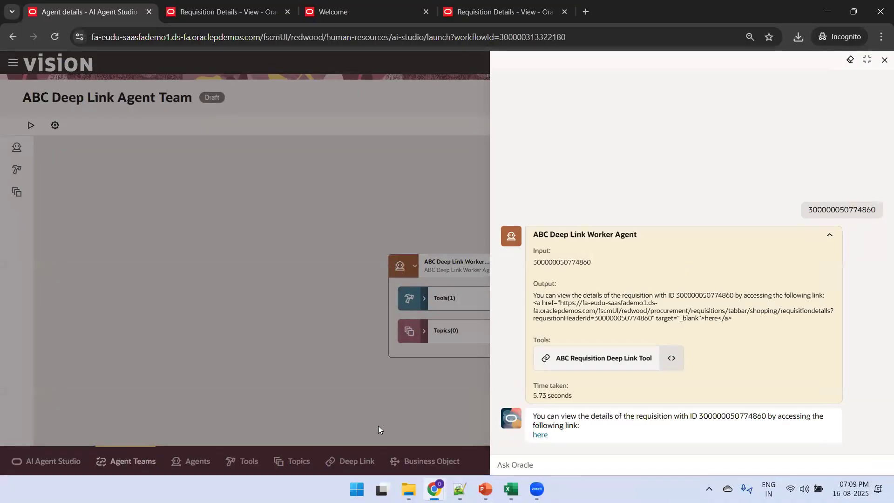
key("alt+Tab")
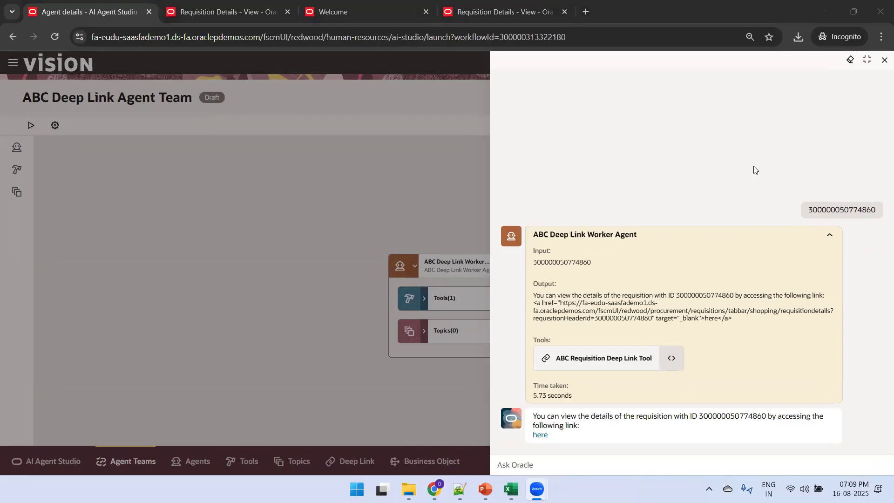
left_click(828, 116)
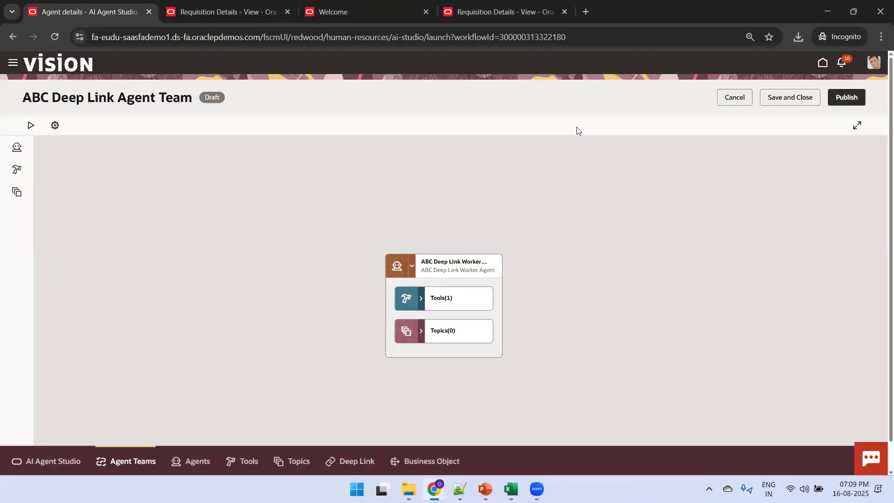
left_click(727, 104)
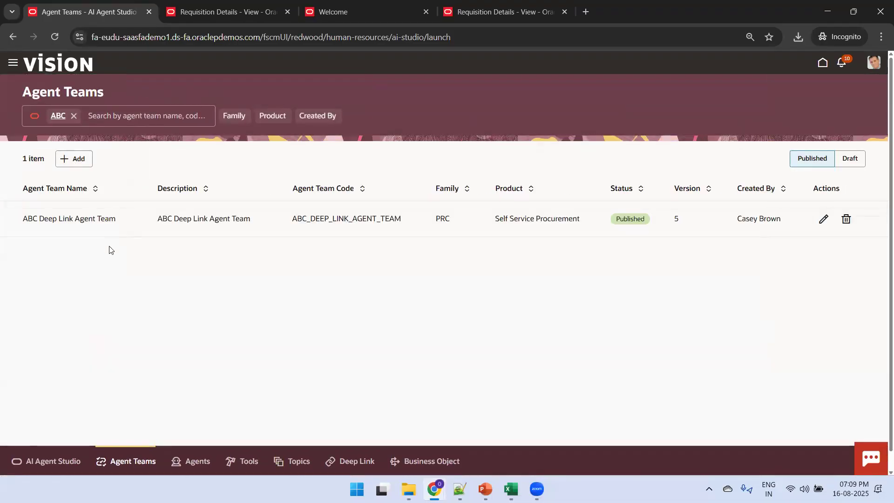
left_click(824, 219)
left_click(559, 302)
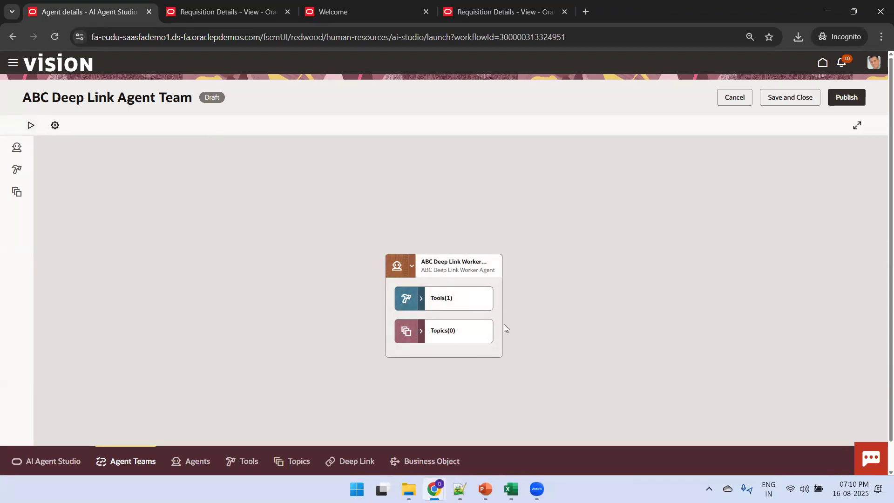
Step: Copy the requisition header ID in cell B21 of PORequisitionDetails.xlsx and send it to the agent team's test chat
key("alt+Tab")
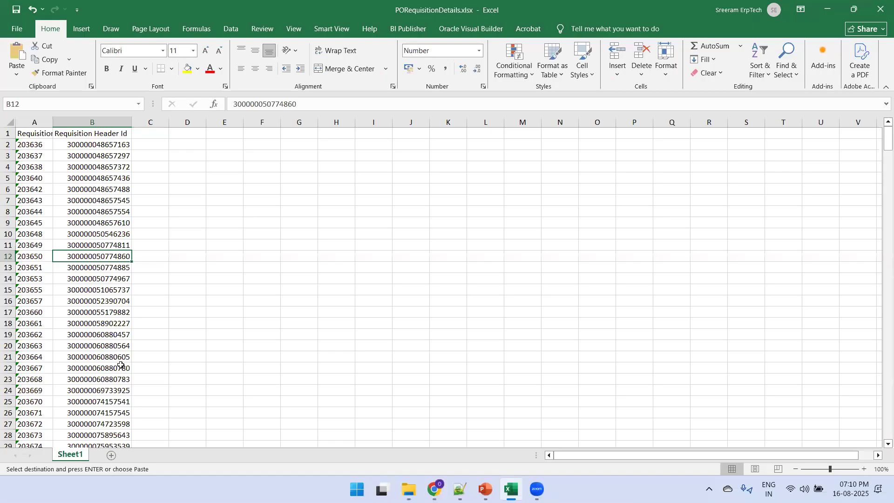
left_click(98, 358)
key("ctrl+c")
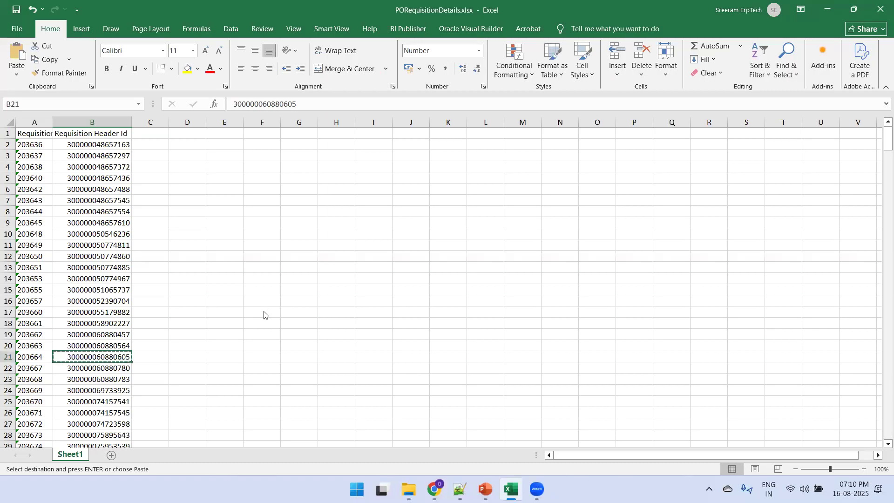
key("alt+Tab")
key("ctrl+v")
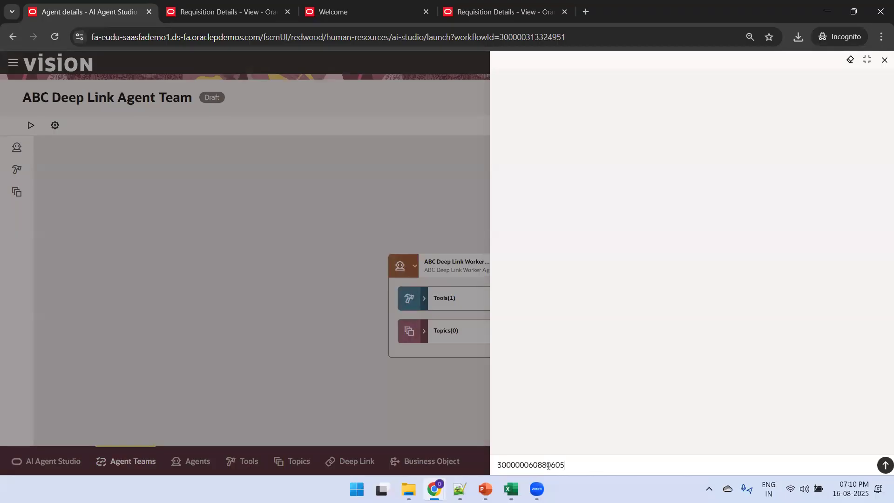
key("Return")
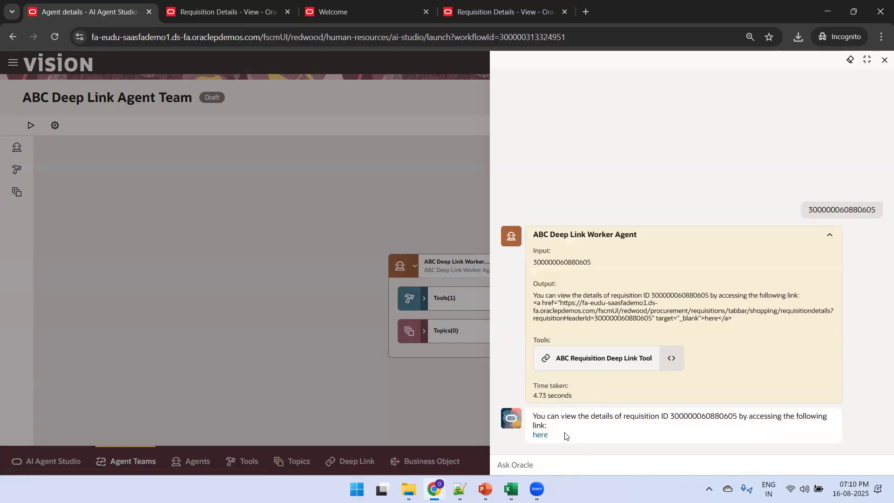
Step: Open the requisition link from the agent's reply and check the requisition against its row in the Excel sheet
left_click(541, 436)
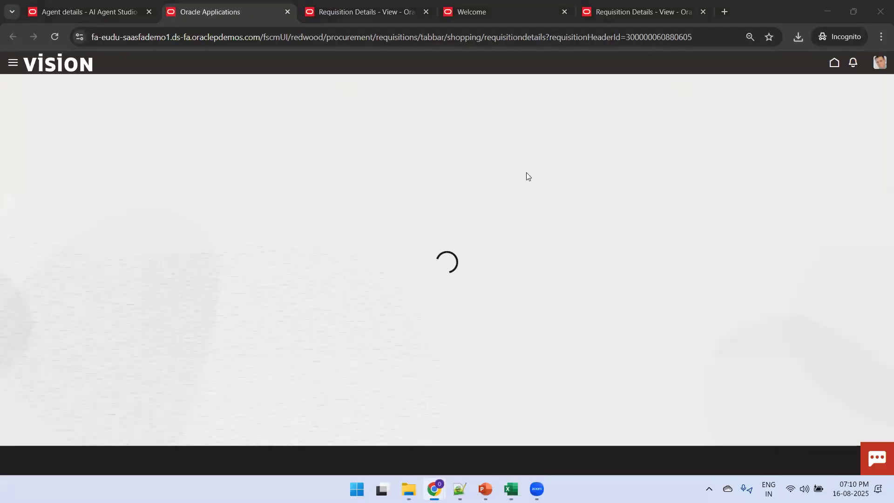
key("alt+Tab")
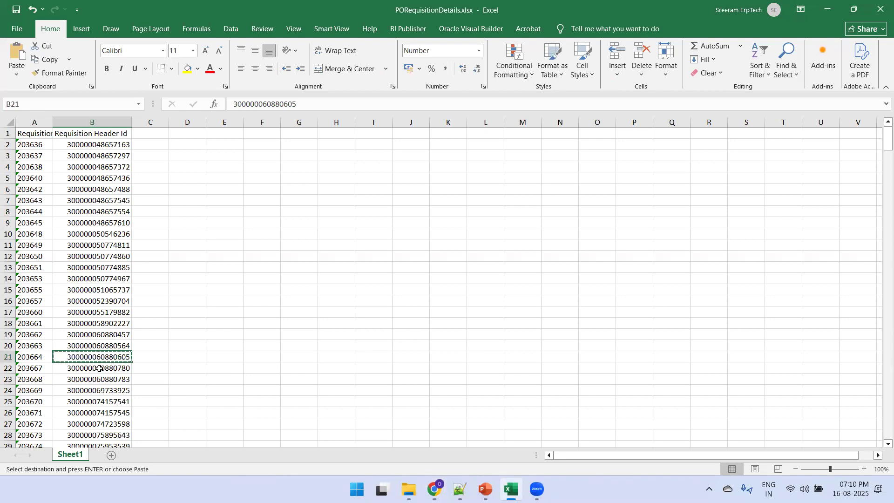
key("alt+Tab")
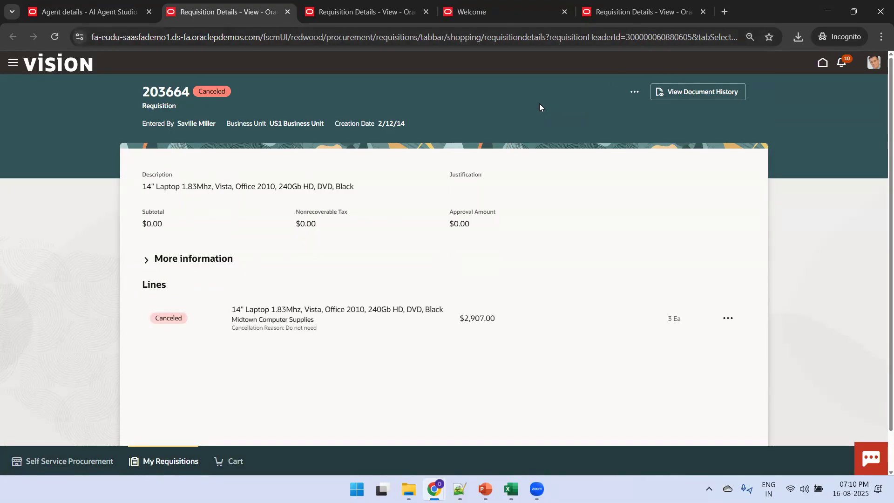
Step: Close the agent team's test chat and reopen AI Agent Studio from the Tools apps on the Fusion home page
key("ctrl+shift+Tab")
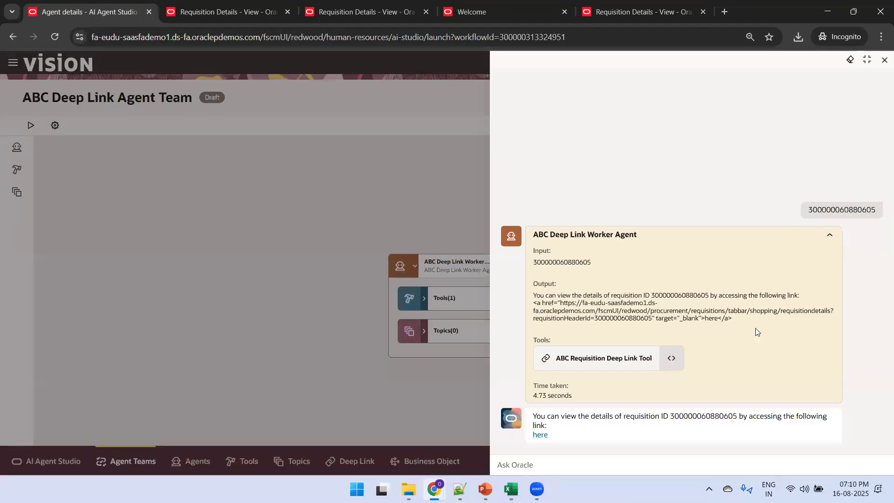
left_click(882, 61)
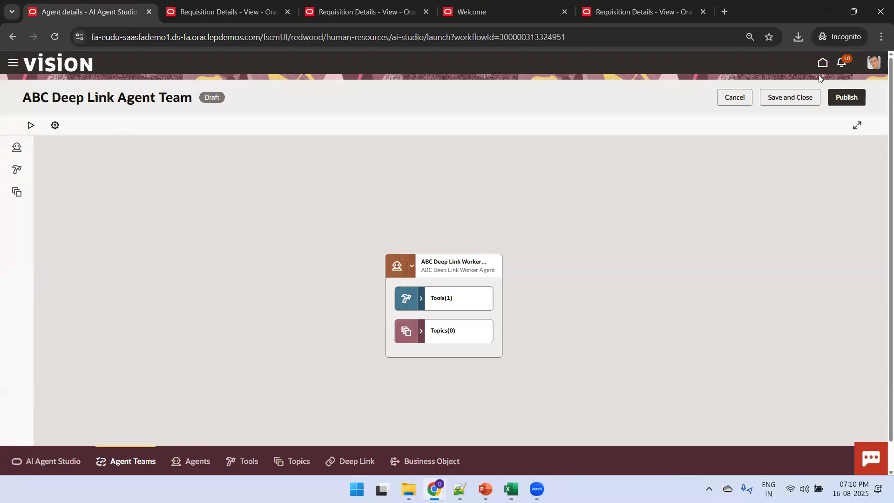
left_click(822, 63)
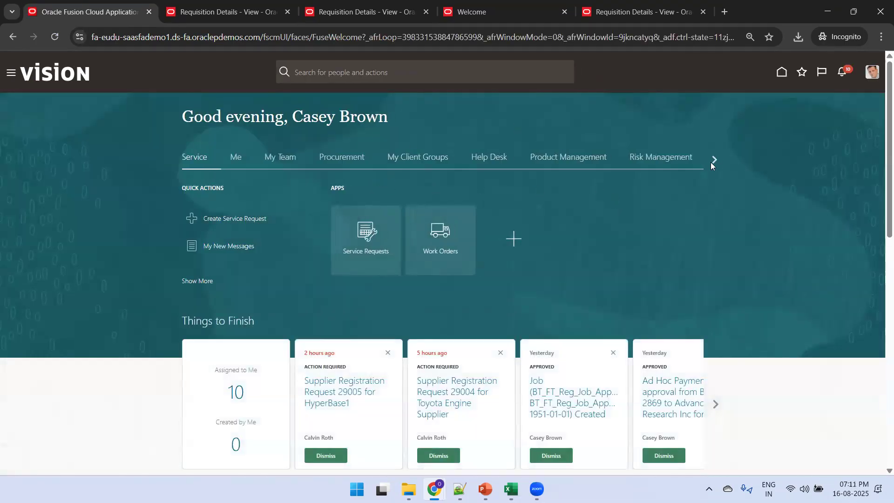
left_click(716, 160)
left_click(715, 160)
left_click(715, 160)
left_click(715, 161)
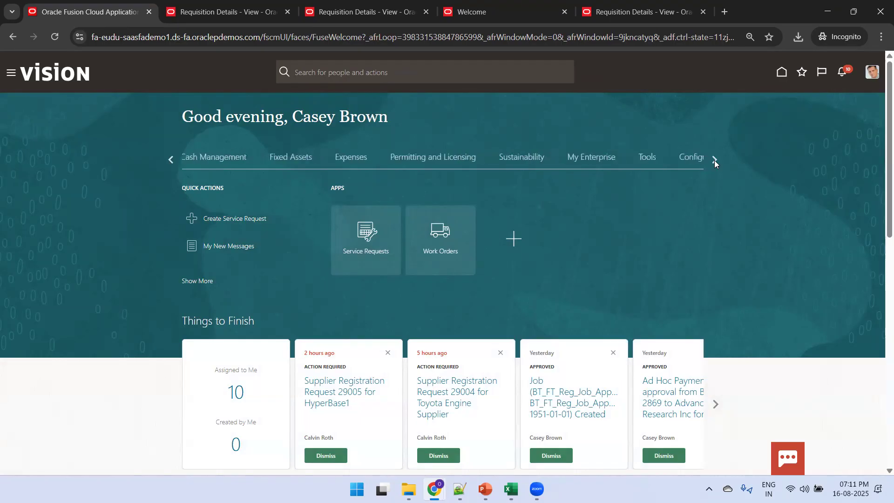
left_click(649, 156)
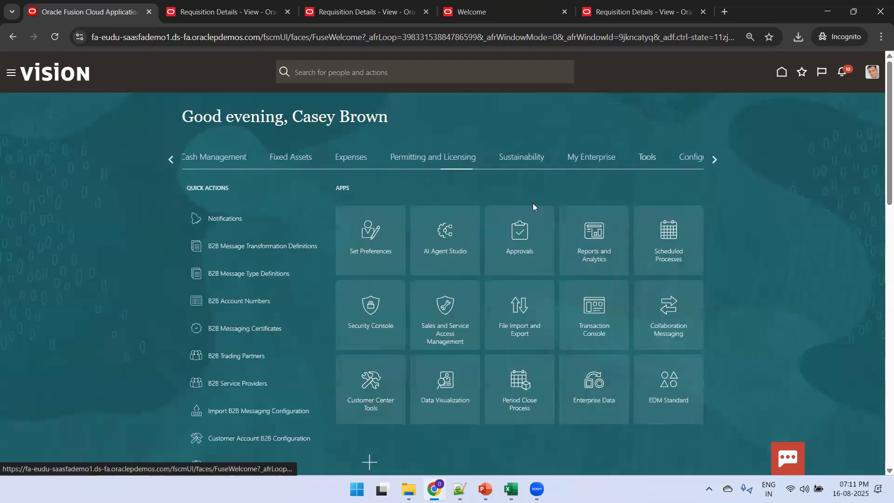
left_click(435, 253)
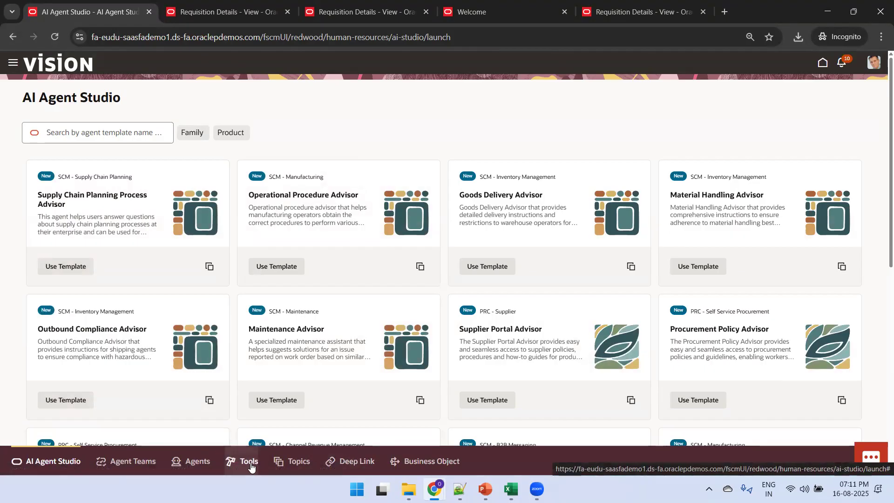
Step: Start a new deep link in AI Agent Studio with family PRC and product Self Service Procurement
left_click(346, 462)
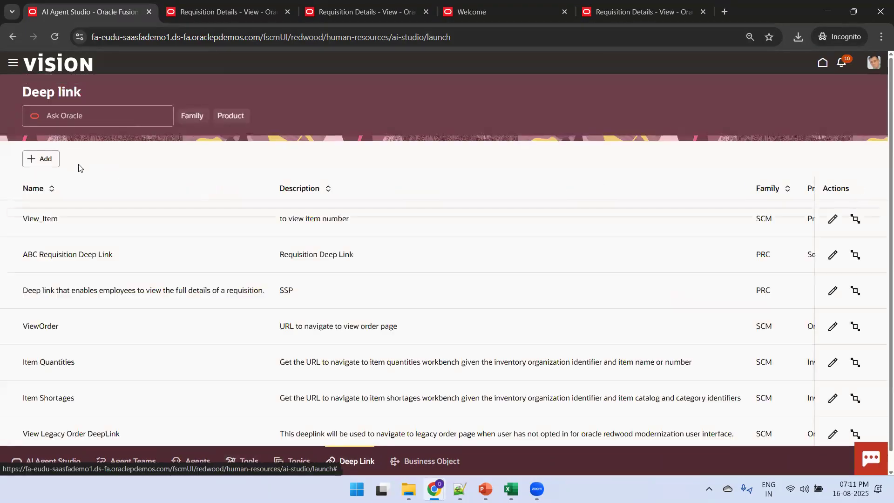
left_click(43, 158)
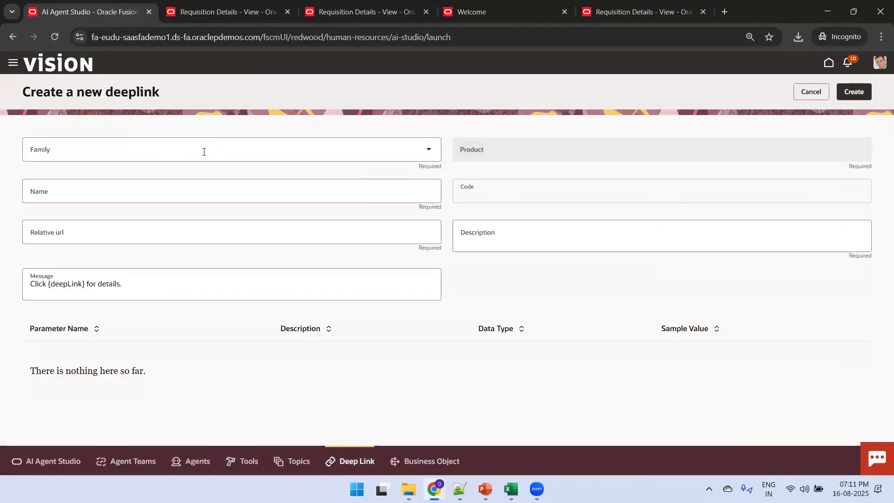
left_click(204, 152)
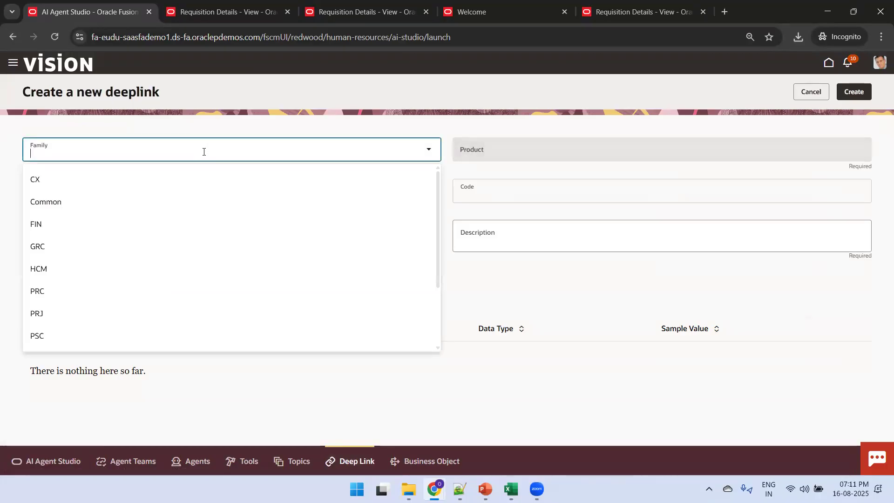
left_click(74, 286)
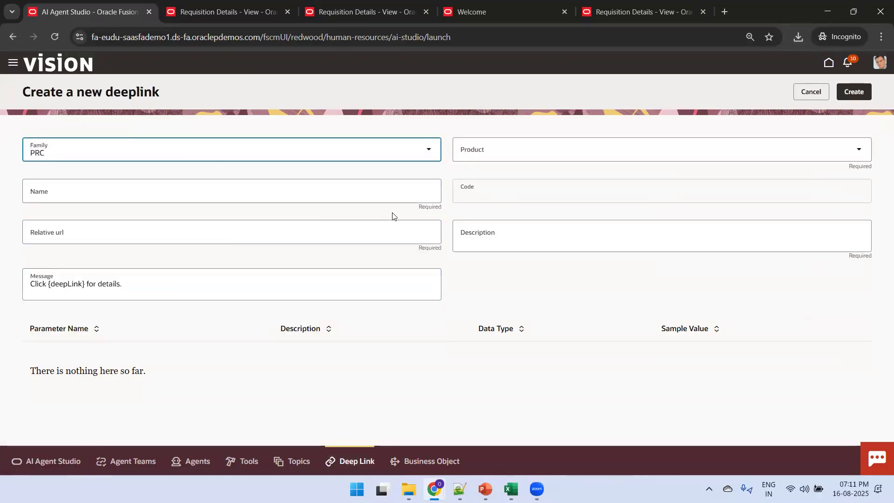
left_click(488, 156)
left_click(496, 202)
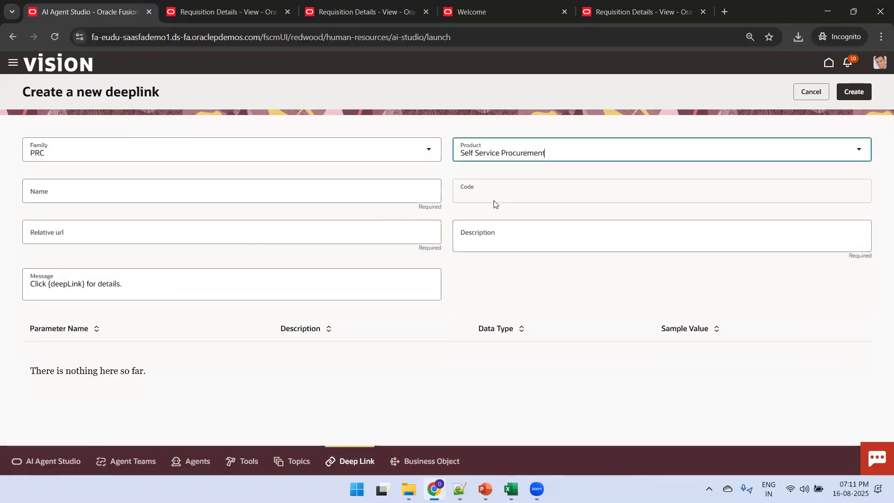
Step: Name the new deep link "TP Requisition Deep Link"
left_click(285, 194)
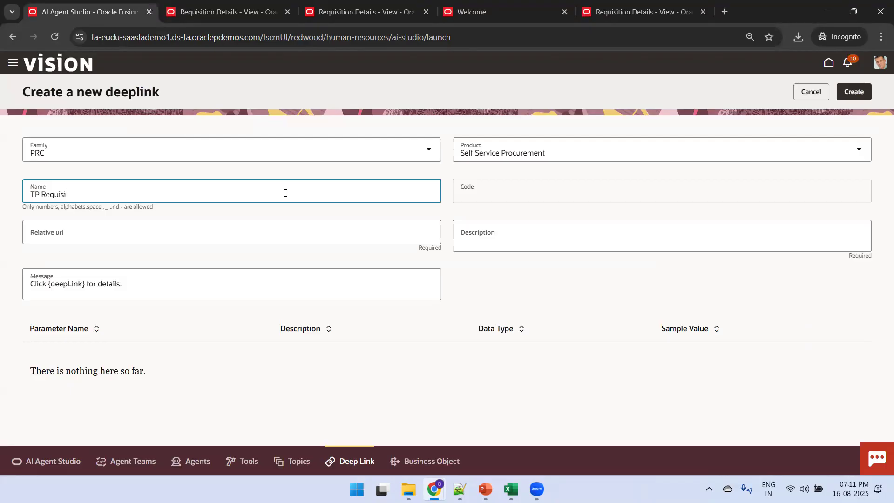
type("tio")
key("BackSpace")
type("tion Deep Link")
key("Tab")
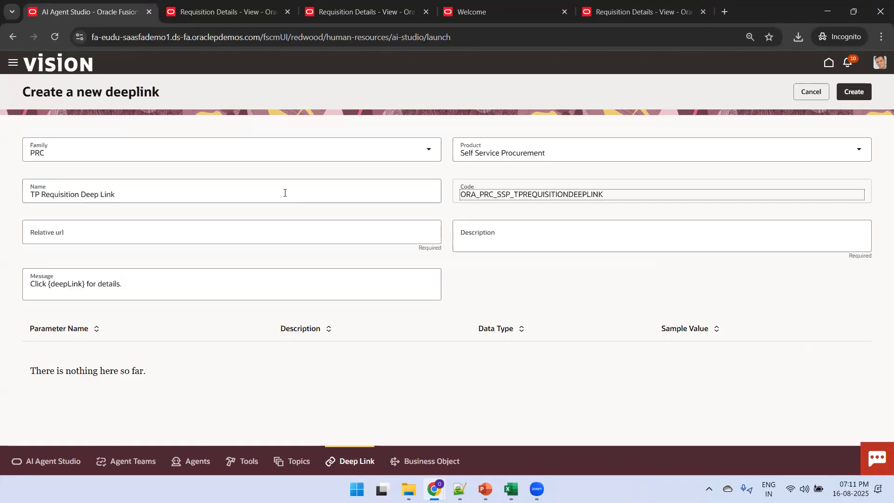
Step: Copy the requisition details path containing {RequisitionHeaderId} from DeepLinkNotes.txt in Notepad++ and paste it as the deep link's relative URL
left_click(208, 236)
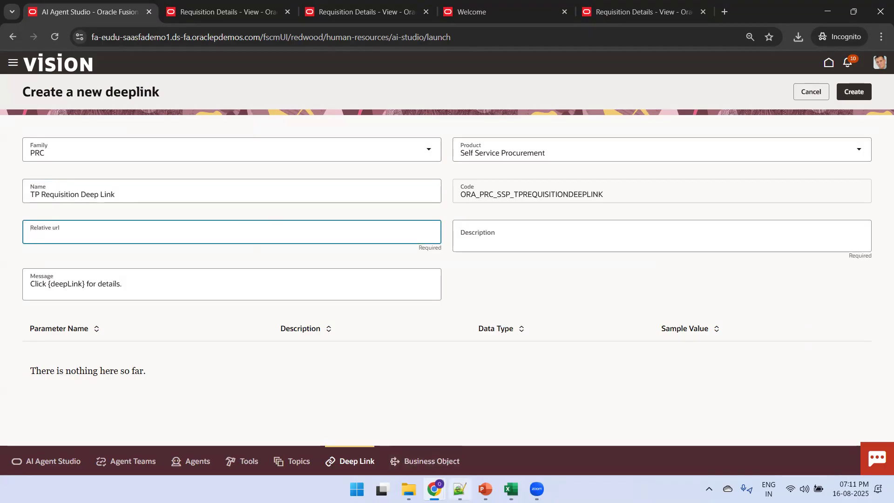
mouse_move(460, 489)
left_click(444, 414)
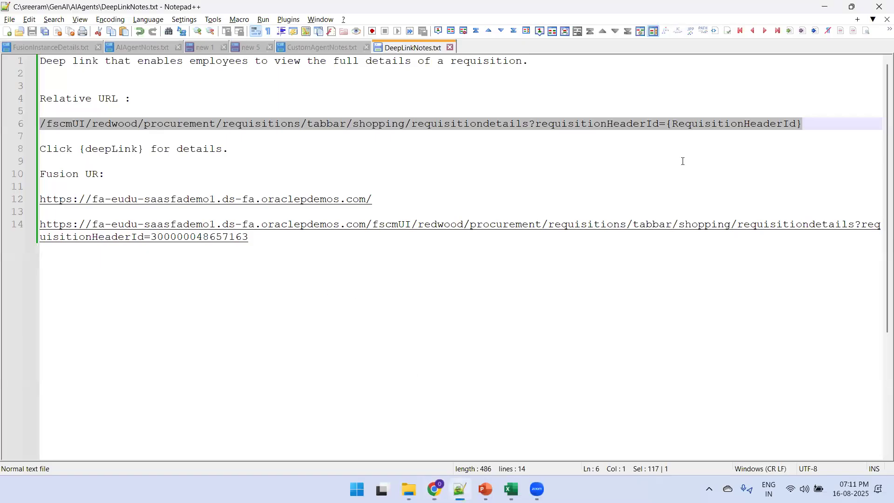
left_click(802, 123)
triple_click(260, 122)
left_click_drag(802, 124, 40, 122)
key("ctrl+c")
key("alt+Tab")
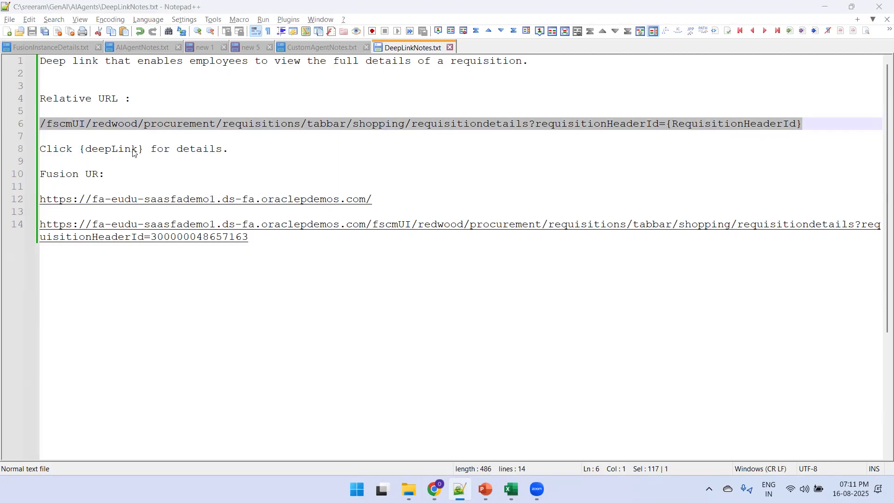
left_click(186, 232)
key("ctrl+v")
Step: Enter "Requisition Page" as the deep link's description, correcting the misspelled first word
left_click(525, 238)
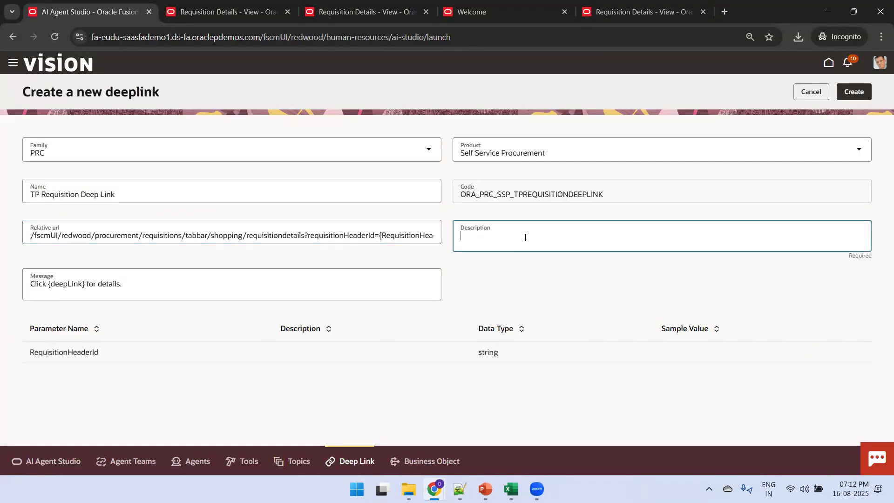
type("Requisition Pag")
right_click(484, 237)
left_click(511, 239)
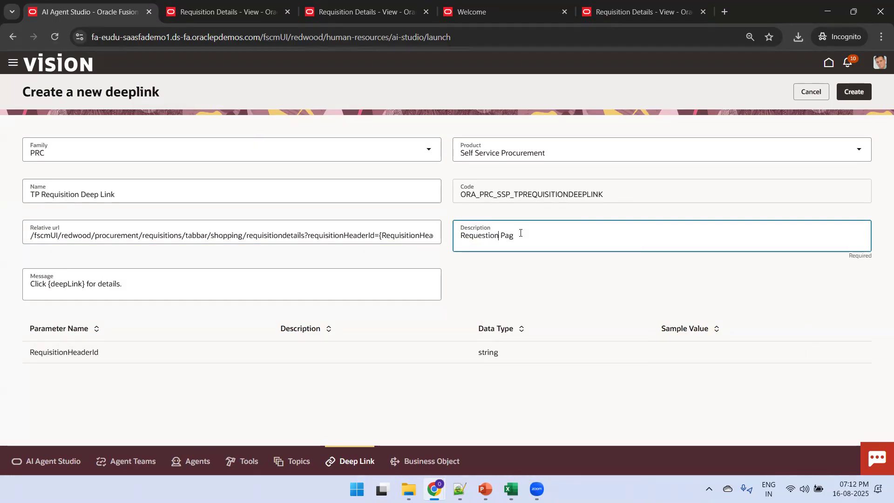
double_click(484, 236)
type("Requi")
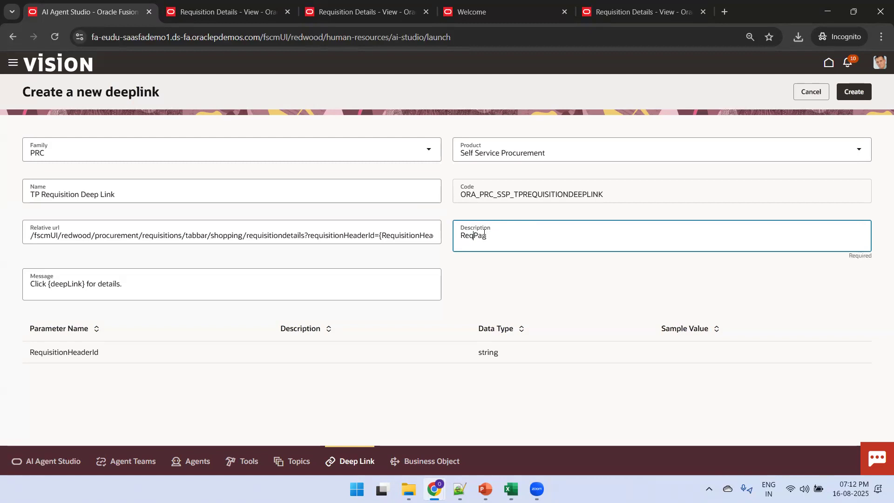
type("sition")
Step: Describe the RequisitionHeaderId parameter as "Requisition Details" and set its data type to Integer
left_click(339, 354)
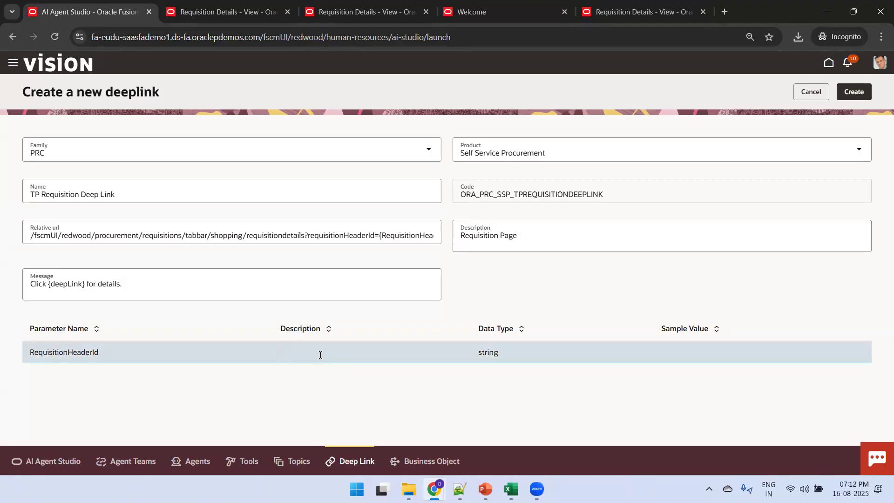
left_click(320, 357)
type("Req")
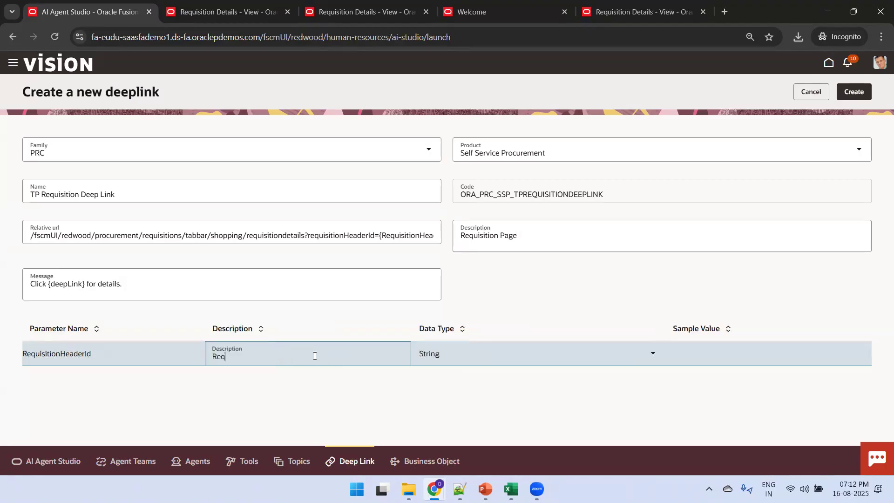
type("uisition Details")
key("Return")
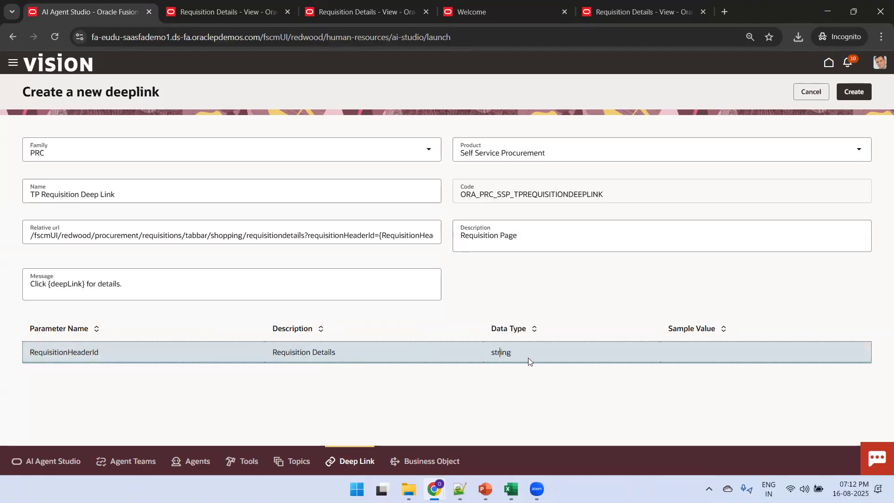
left_click(529, 357)
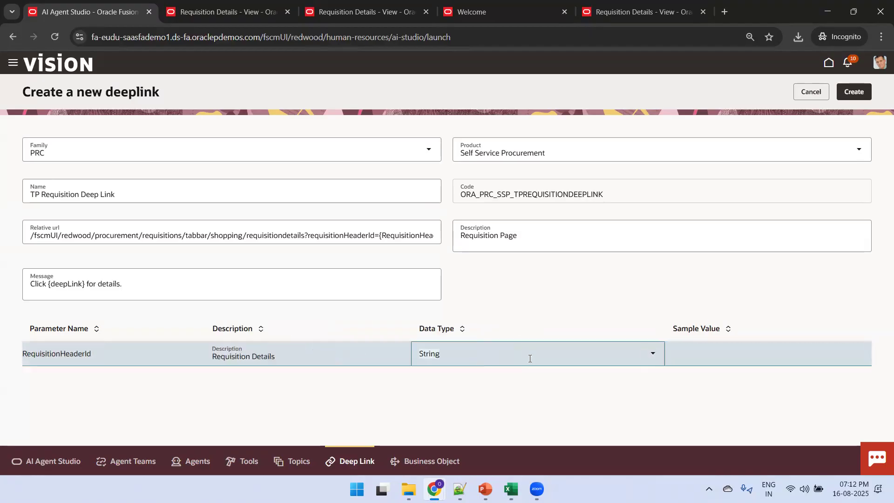
left_click(659, 356)
left_click(473, 404)
left_click(704, 351)
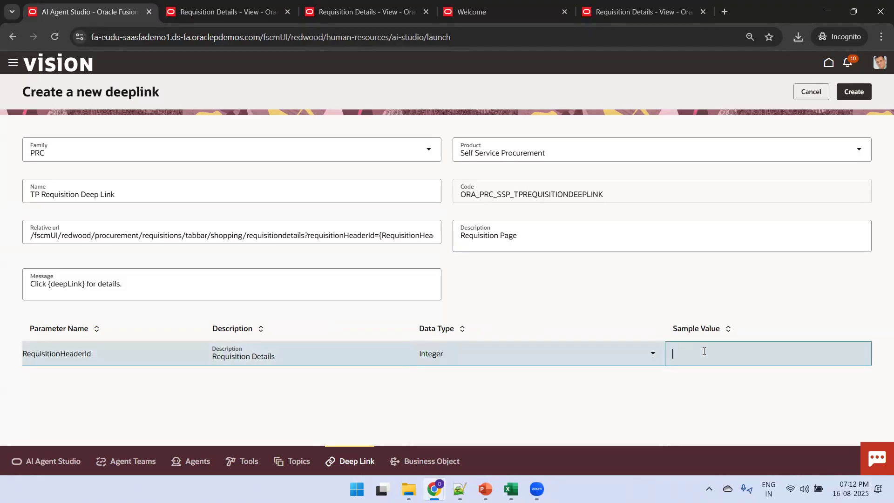
left_click(511, 489)
left_click(113, 298)
key("ctrl+c")
key("alt+Tab")
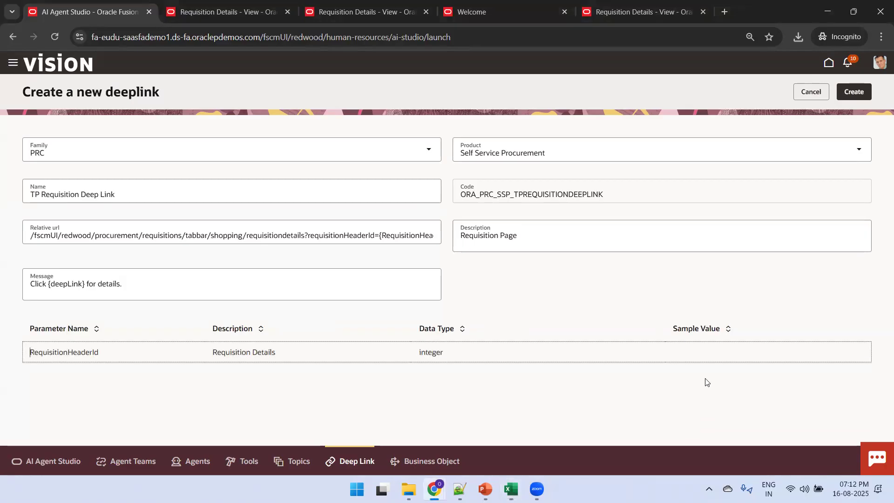
left_click(697, 355)
key("ctrl+v")
left_click(678, 399)
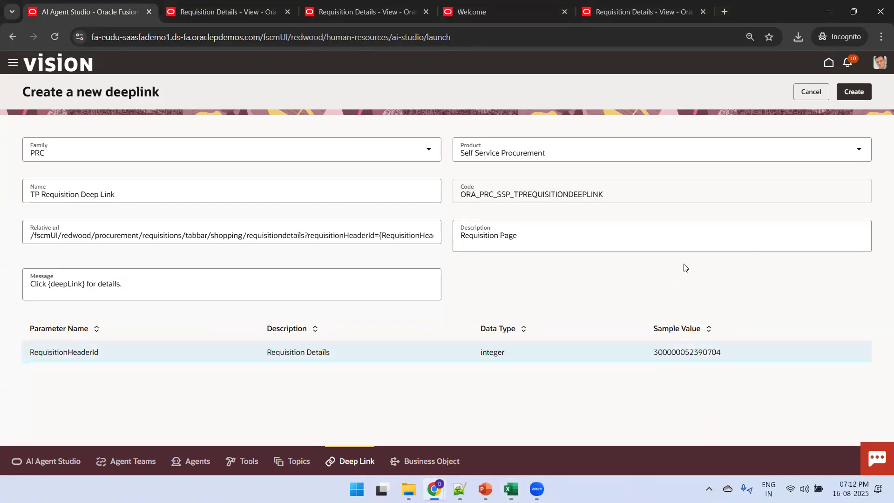
left_click(855, 102)
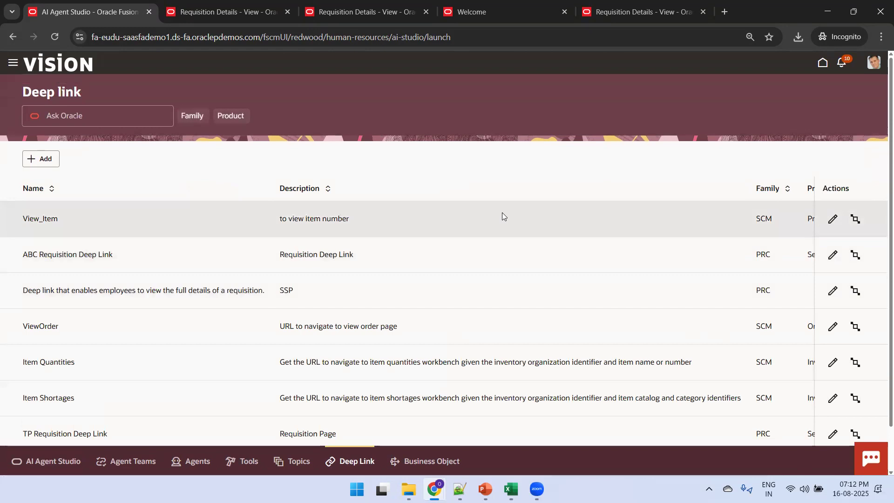
Step: Search the deep links for "TP", open TP Requisition Deep Link to check its definition, and return to the list
left_click(127, 117)
type("TP")
key("Return")
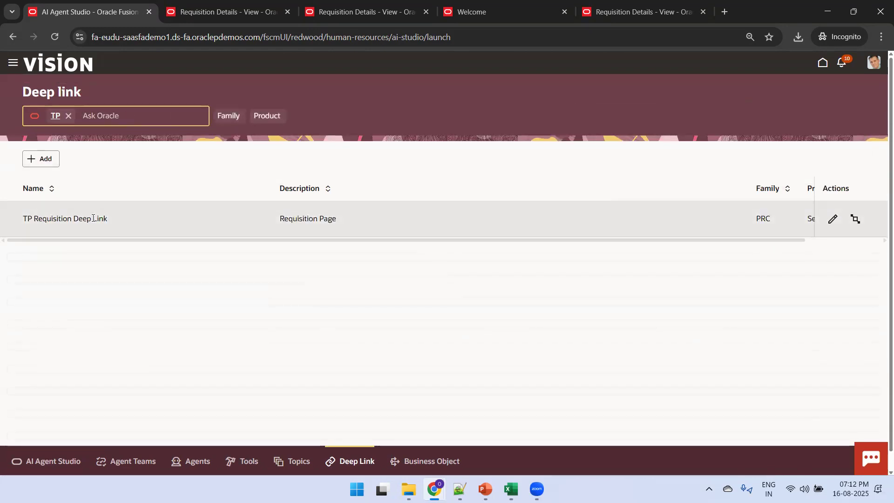
left_click(836, 221)
left_click(857, 91)
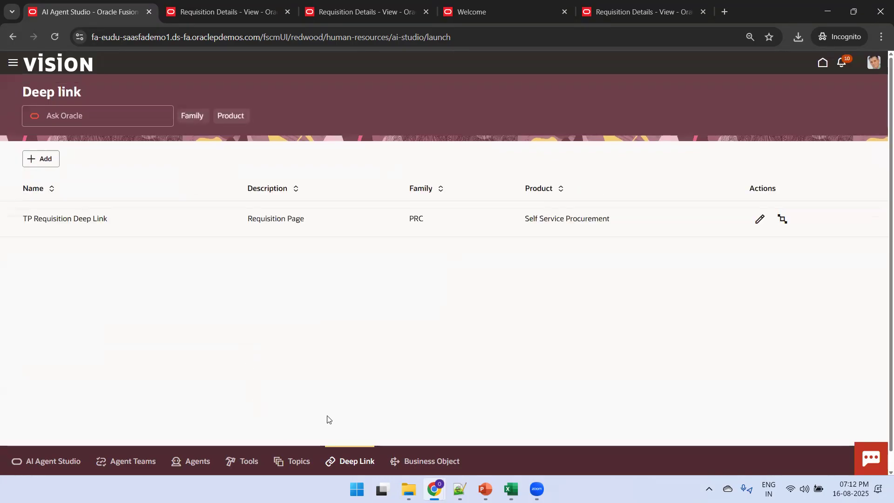
Step: Start a new tool of type Deep Link named "TP Deep Link Tool"
left_click(238, 463)
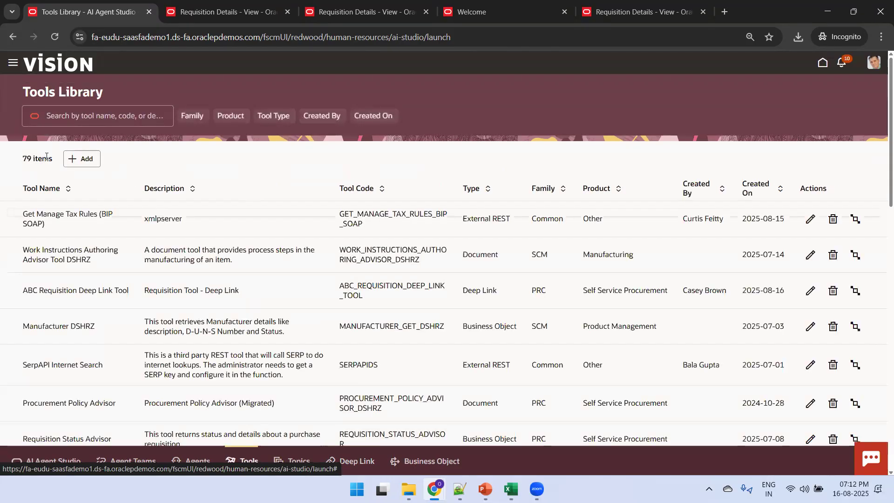
left_click(83, 160)
left_click(204, 148)
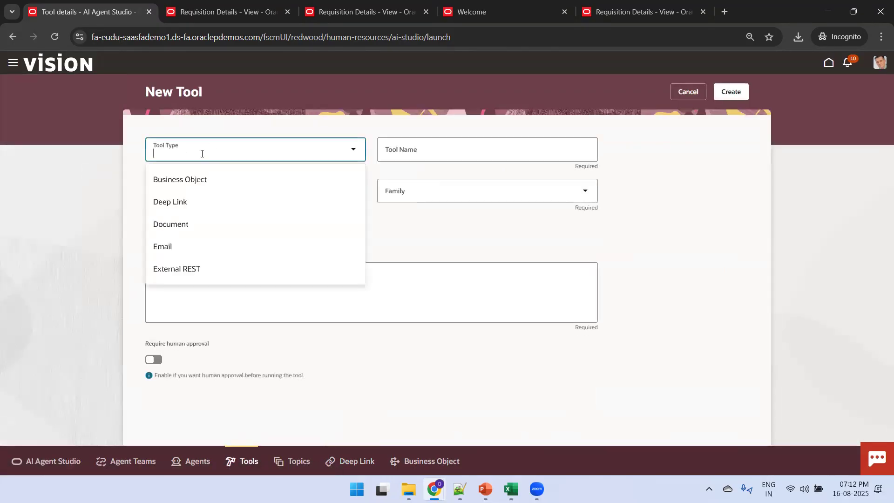
left_click(202, 203)
left_click(412, 157)
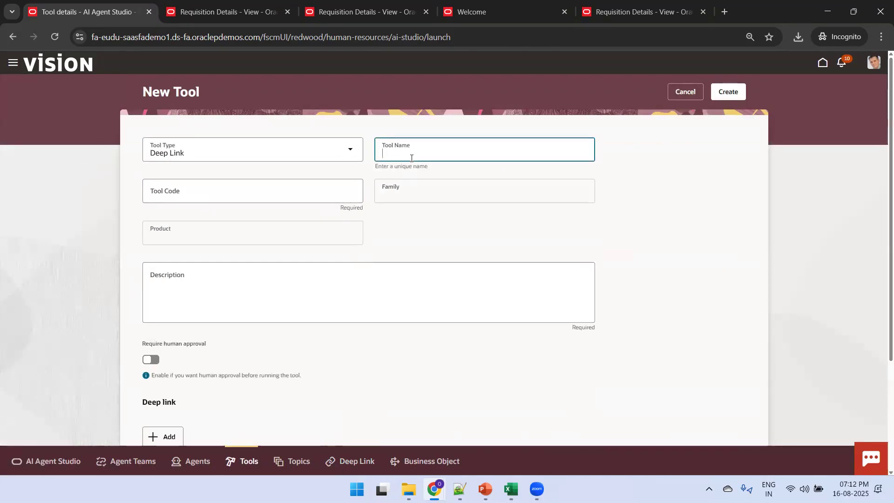
type("TP Deep Link Tool")
Step: Enter "Deep Link for the requisition Page" as the tool's description
left_click(289, 295)
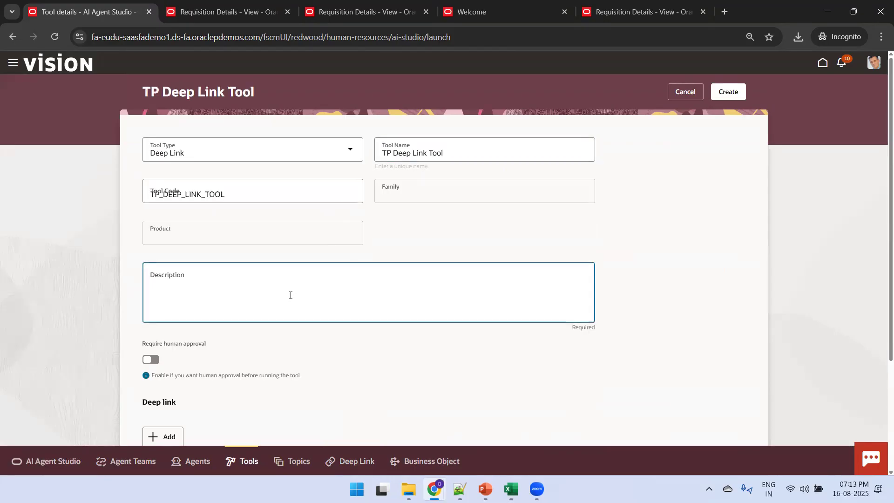
type("Deep")
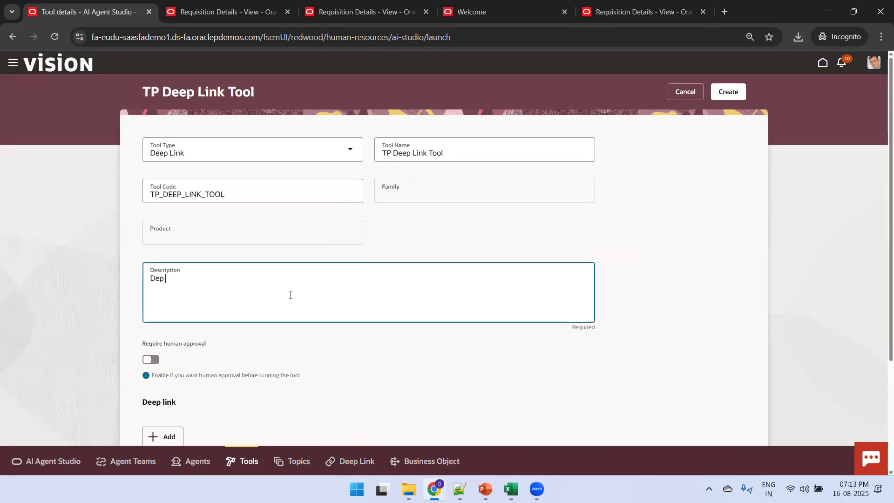
type(" Link for the requisition Page")
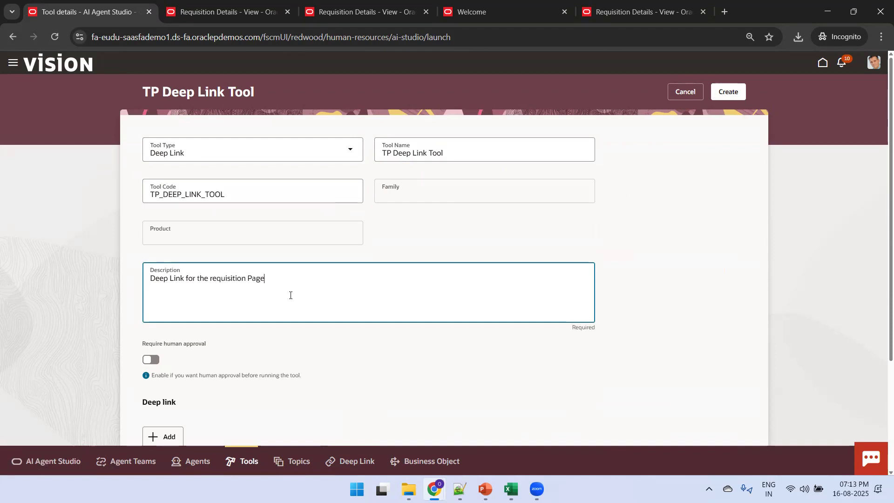
Step: Find TP Requisition Deep Link by searching for "TP", add it to the tool, and create the tool
scroll(882, 214, "down", 2)
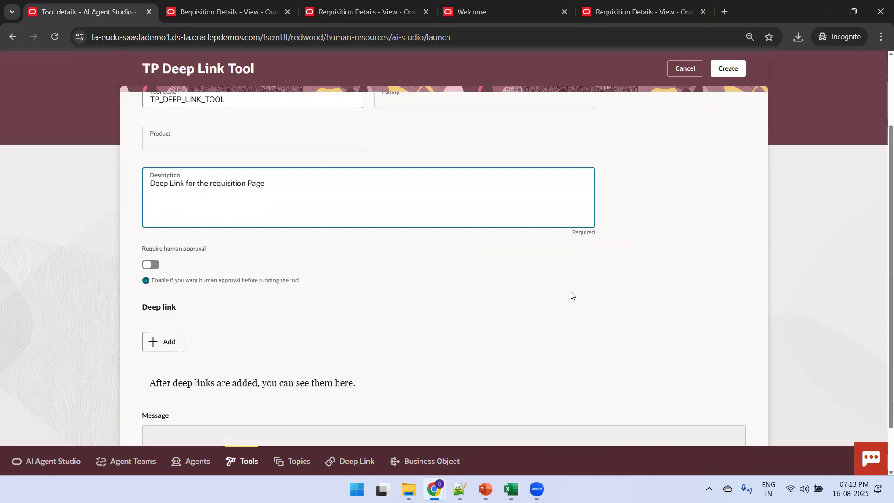
left_click(155, 342)
type("TP")
key("Return")
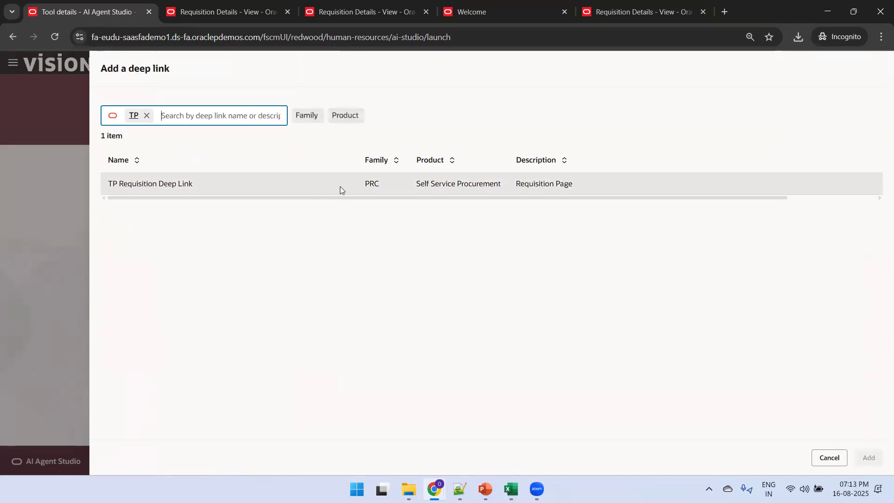
left_click(336, 186)
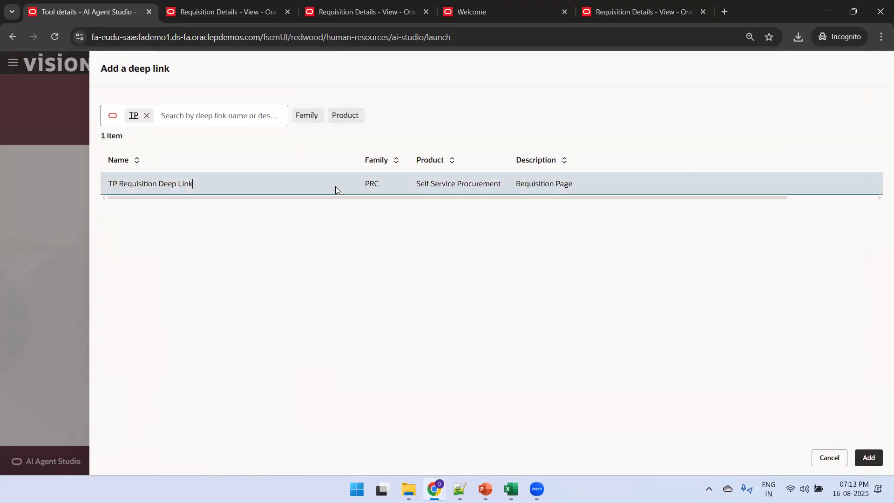
left_click(868, 458)
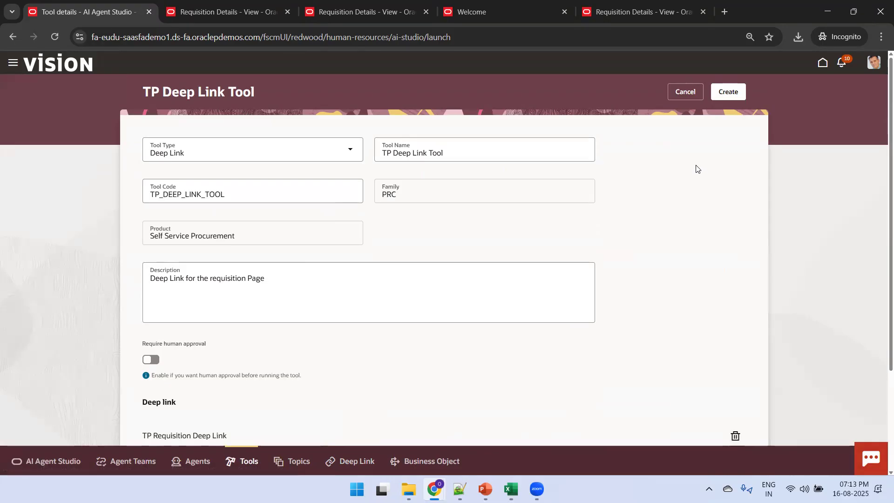
left_click(734, 88)
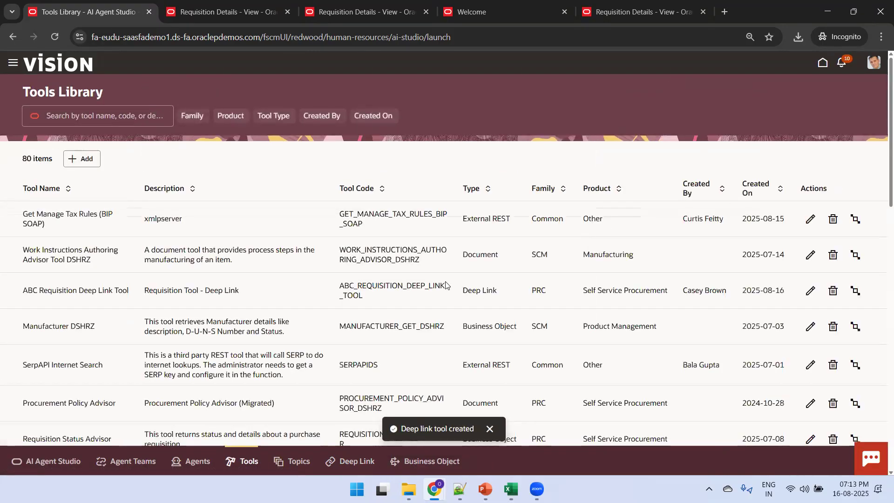
Step: Start a new agent team and name it "TP Requisition Deep Link Agent"
left_click(133, 463)
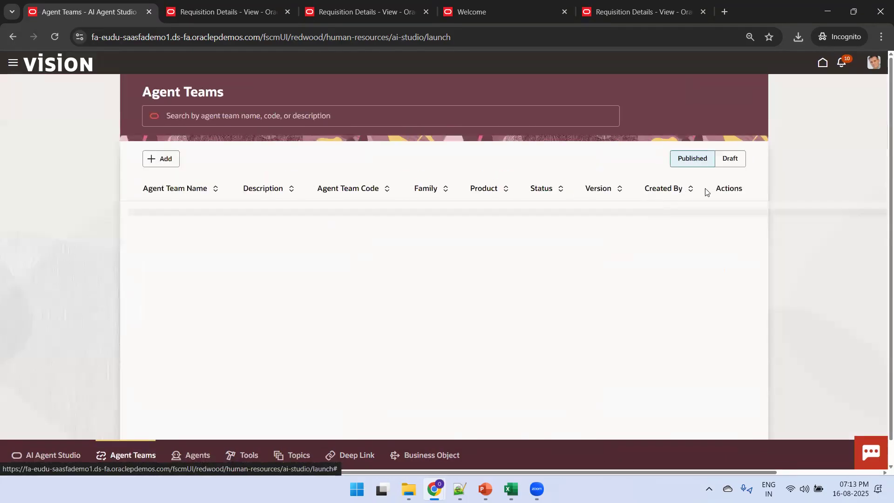
left_click(79, 160)
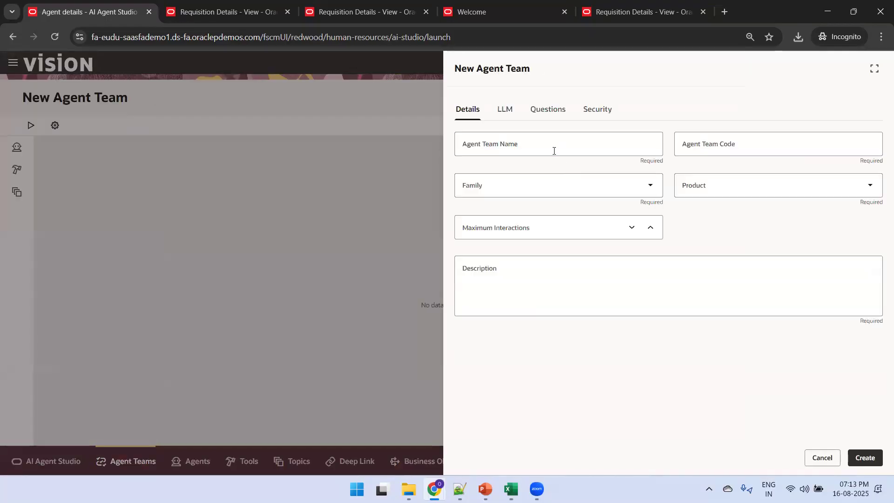
left_click(555, 152)
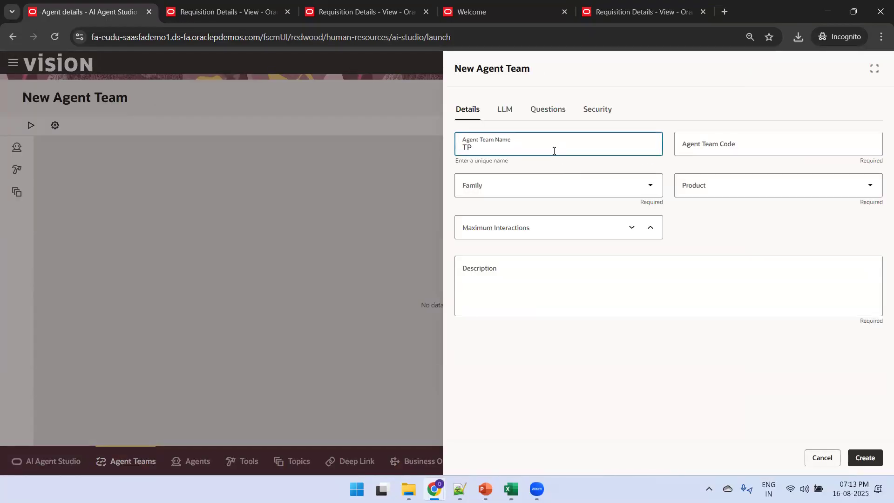
type("TP Requisition Deep Link")
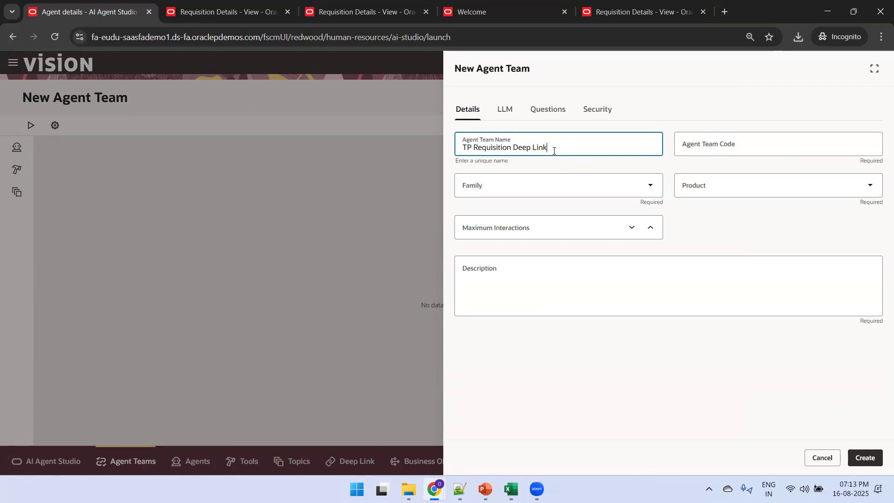
type(" Agent")
Step: Set the agent team's family to PRC and its product to Self Service Procurement
left_click(557, 181)
left_click(486, 306)
left_click(727, 189)
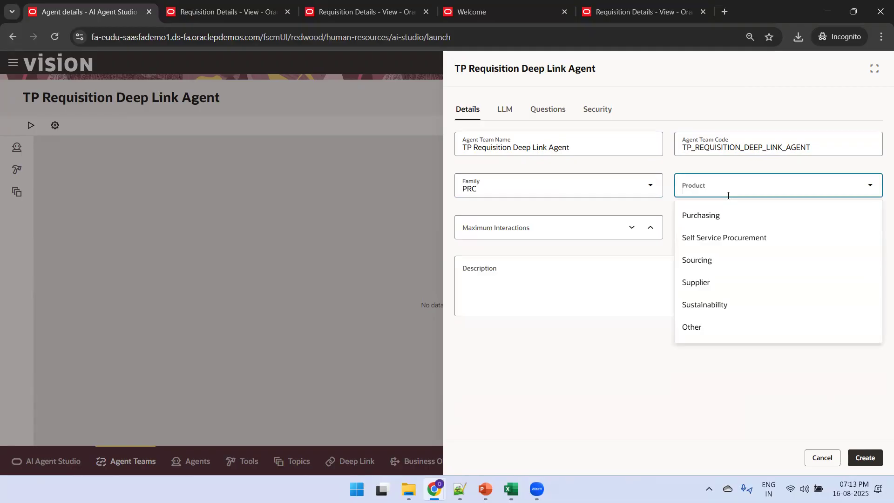
left_click(721, 239)
Step: Set the agent team's maximum interactions to 10 and enter "Requisition Deep Link" as its description
left_click(545, 233)
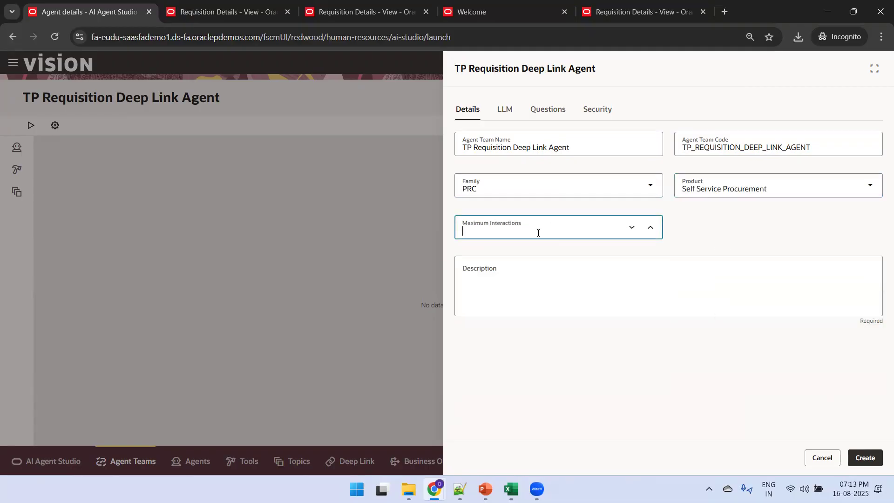
left_click(523, 278)
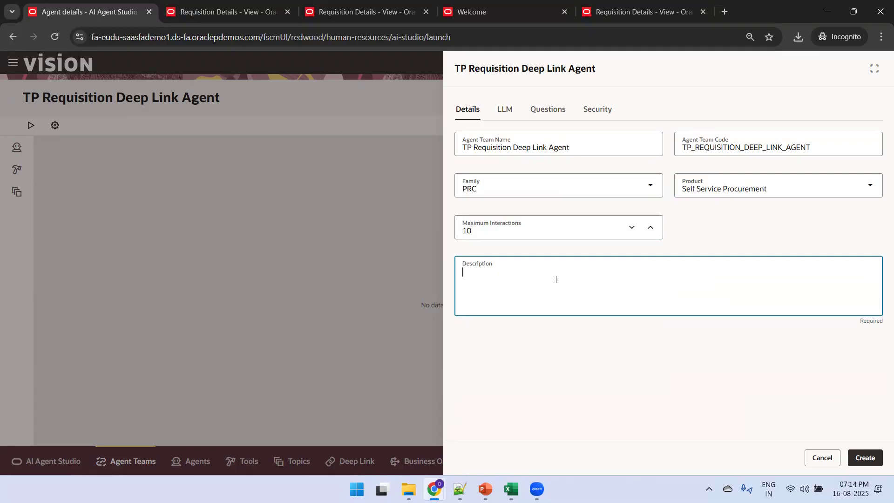
type("equisition Deep Link")
Step: Review the agent team's LLM and starter question settings, add the security role PO_PROCUREMENT_MANAGER_JOB_GSE, and create the team
left_click(506, 108)
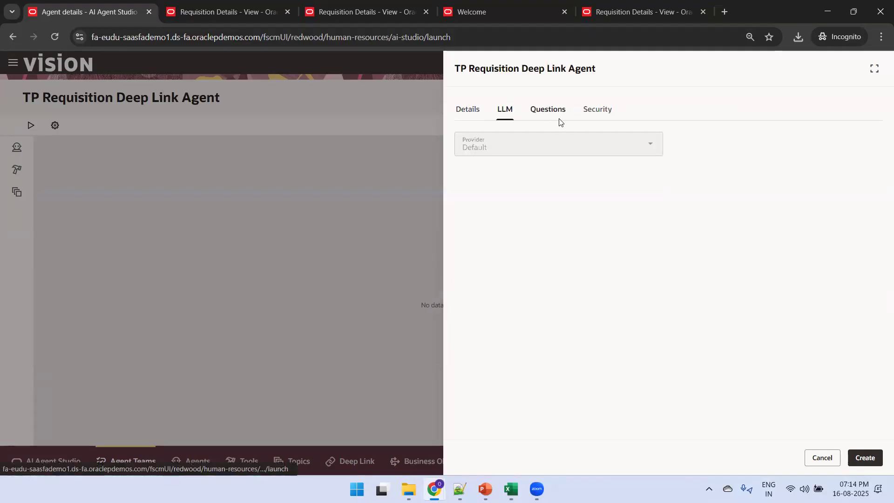
left_click(547, 115)
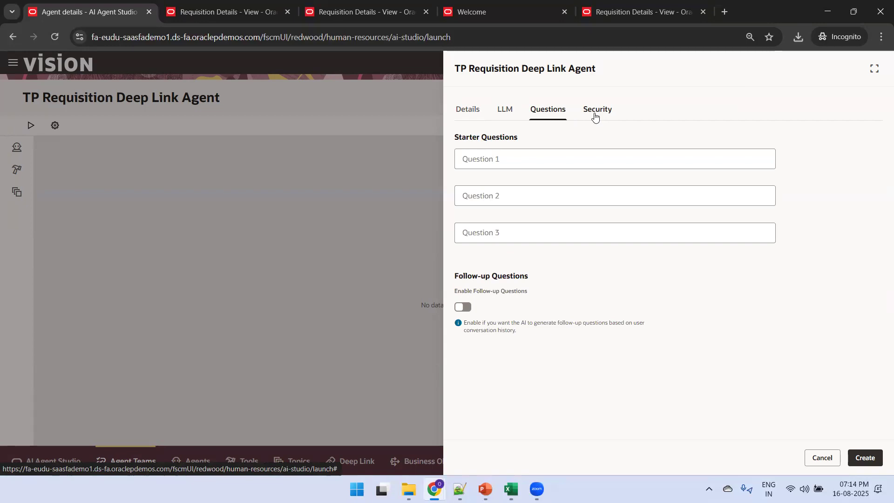
left_click(595, 115)
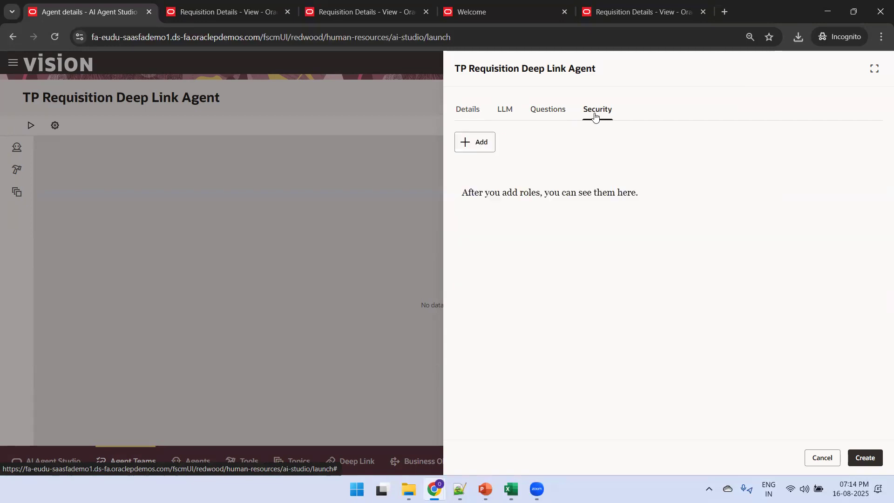
left_click(482, 143)
left_click(521, 196)
type("Procurement Man")
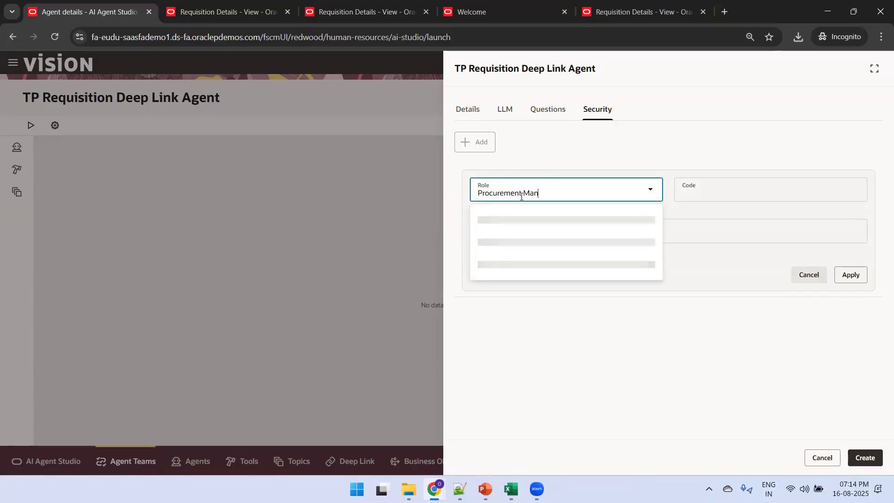
left_click(539, 223)
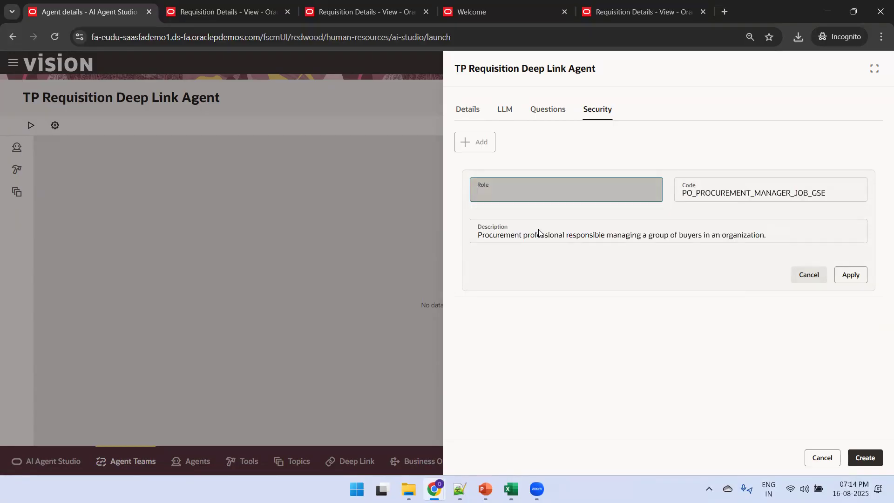
left_click(865, 459)
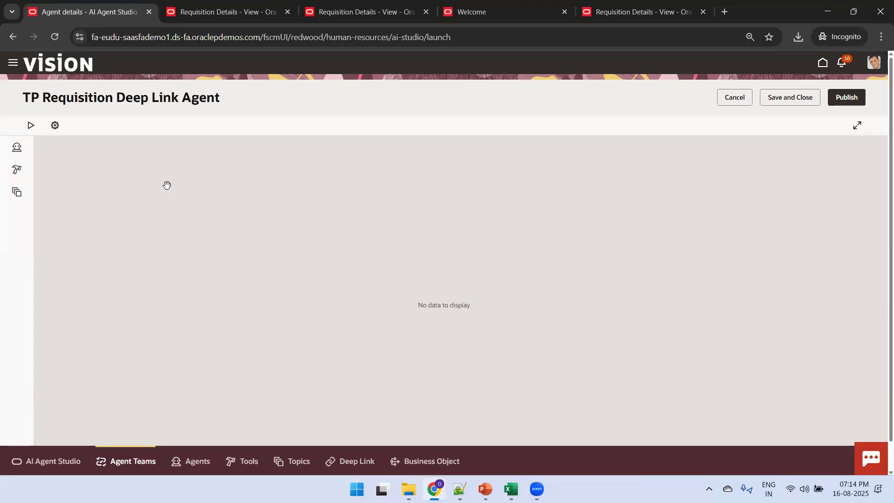
Step: Start a new worker agent in the team and name it "TP Requisition Deep Link Worker Agent"
left_click(14, 150)
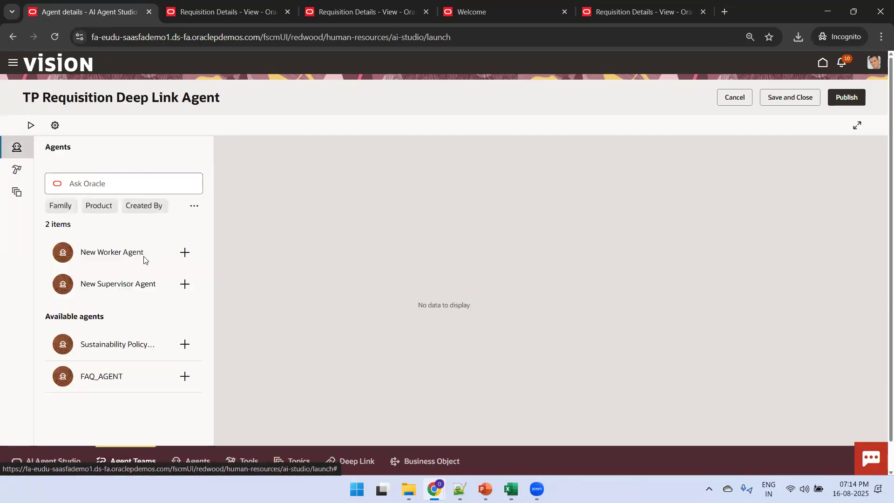
left_click(189, 259)
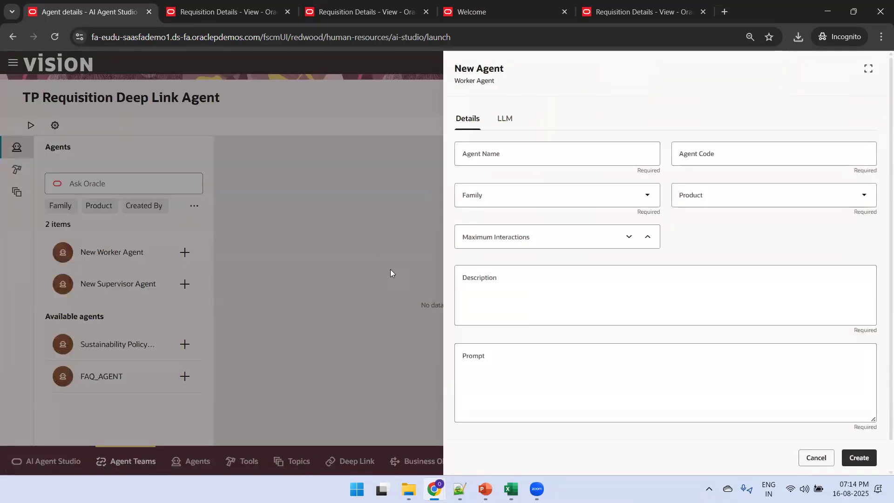
left_click(488, 158)
type("TP Req")
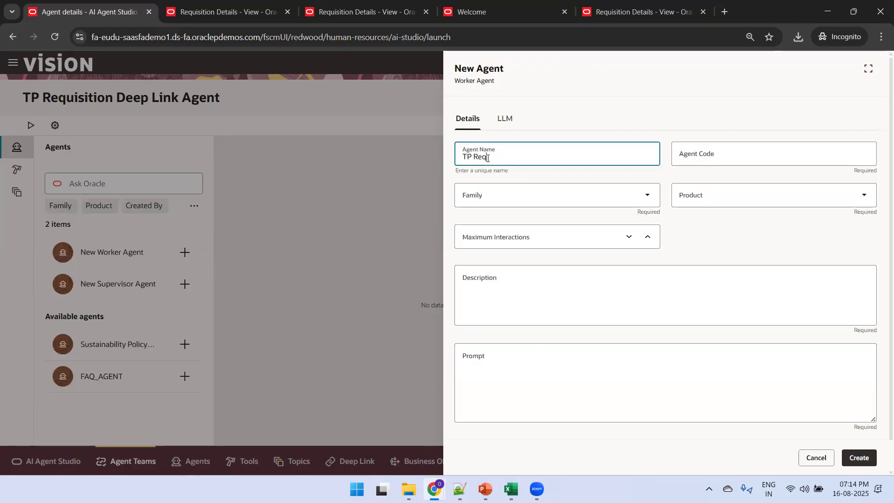
type("uisition Deep Link Worker Agent")
key("Tab")
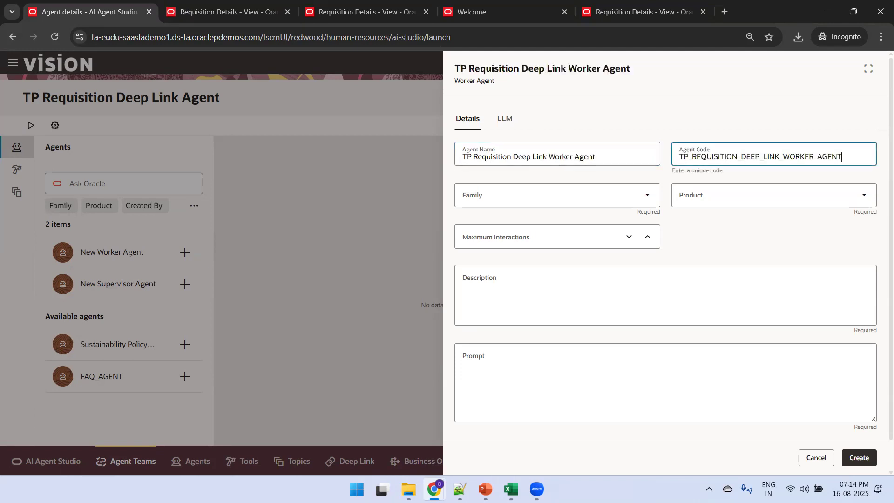
Step: Set the worker agent's family to PRC and its product to Self Service Procurement
left_click(519, 209)
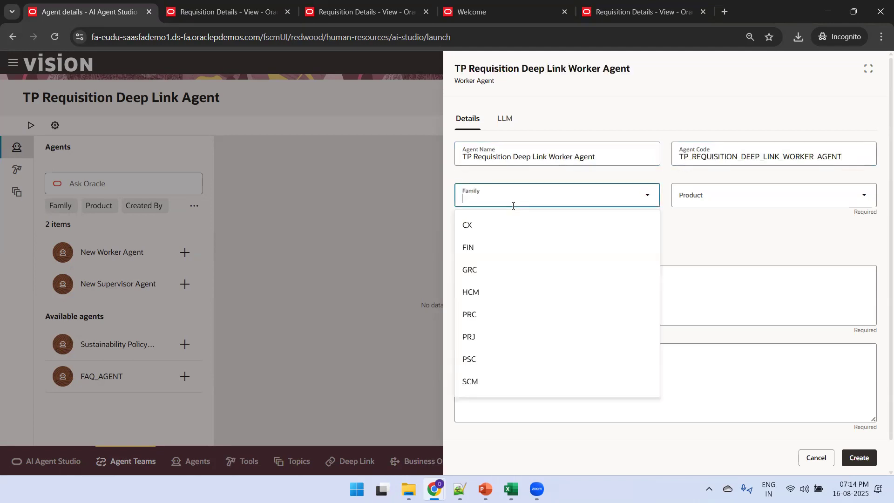
left_click(485, 307)
left_click(705, 207)
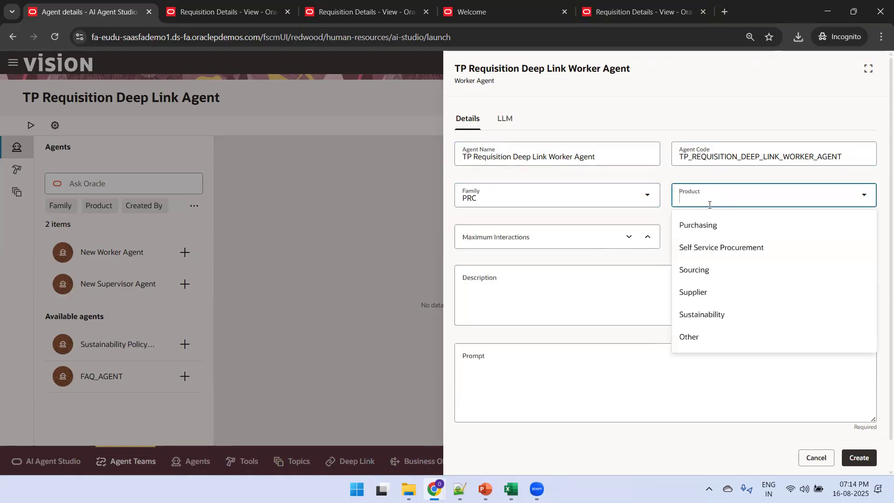
left_click(720, 243)
Step: Set the worker agent's maximum interactions to 10 and enter "Requisition Deep Link" as its description
left_click(580, 233)
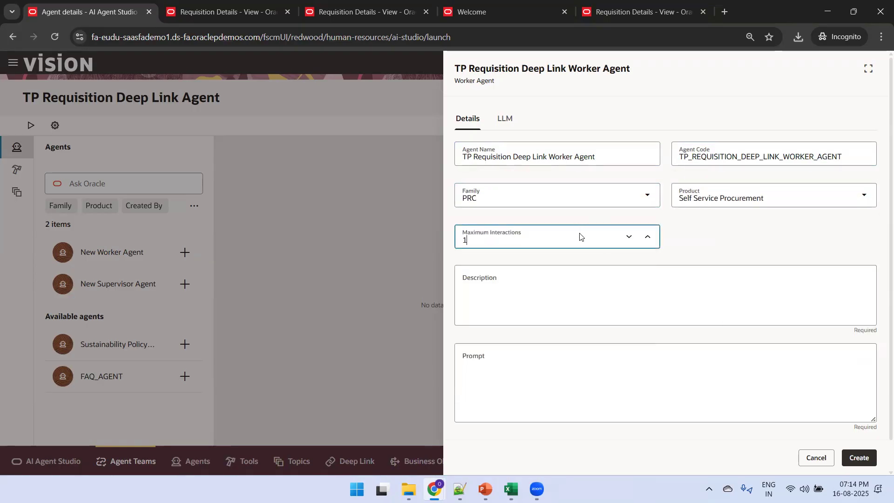
left_click(538, 303)
type("Req")
type("uisition Deep Link")
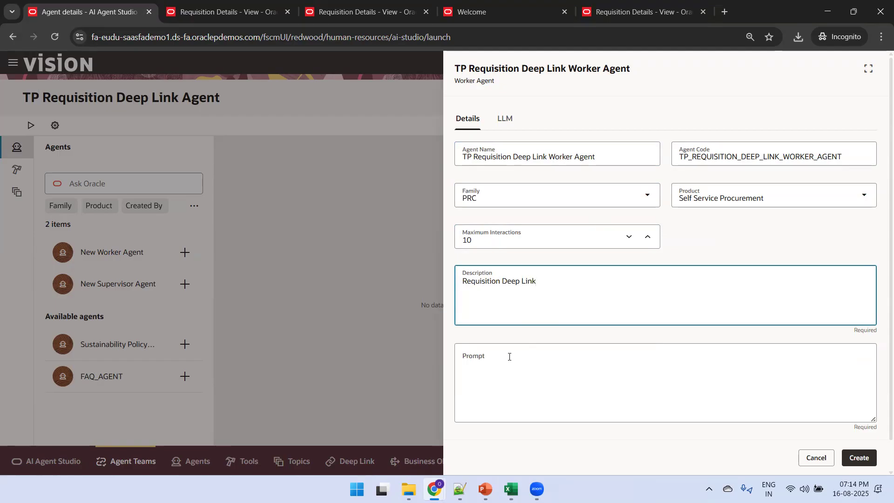
Step: Enter a prompt starting with "Enter Req" for the worker agent and create the agent
left_click(509, 390)
type("Enter REqu")
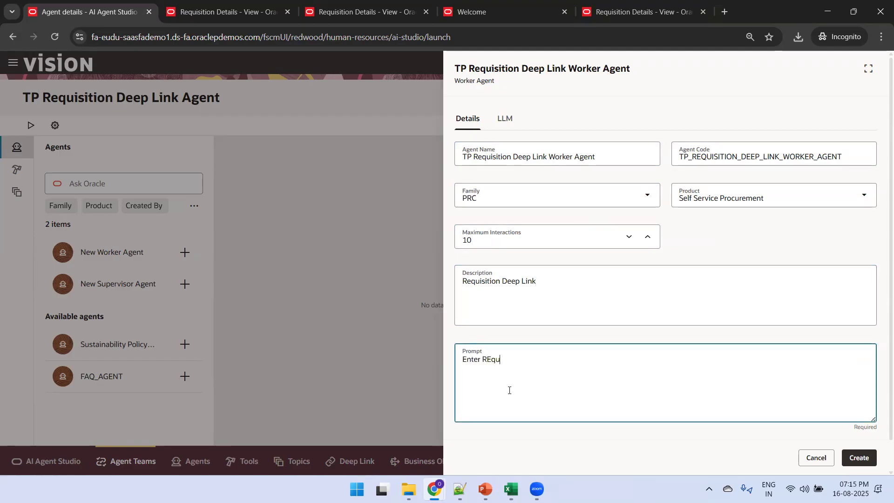
key("BackSpace")
key("BackSpace")
type("eq")
left_click(861, 459)
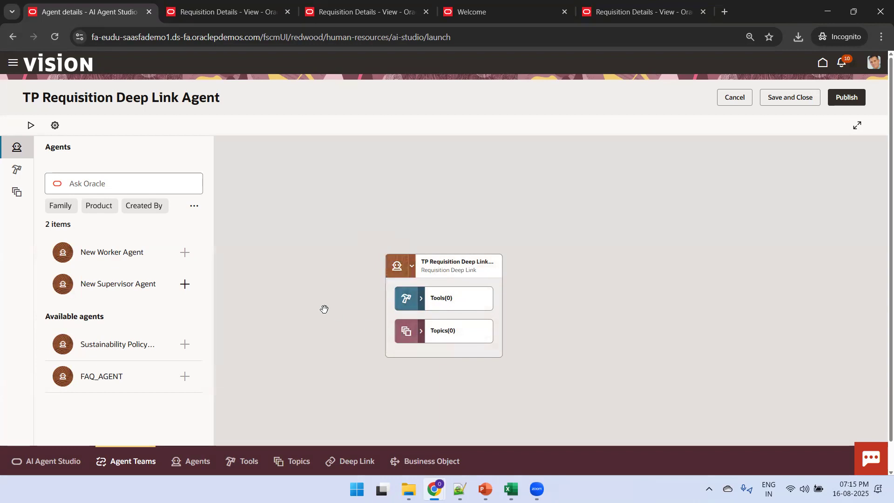
left_click(111, 182)
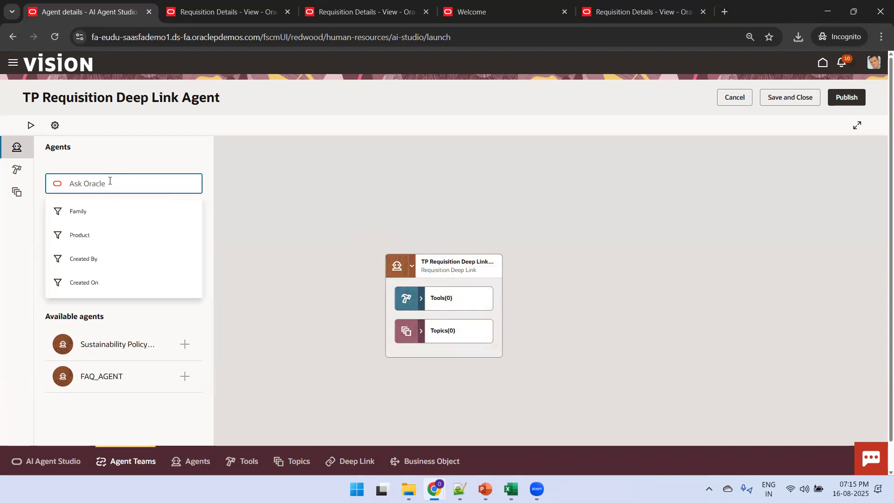
type("TP")
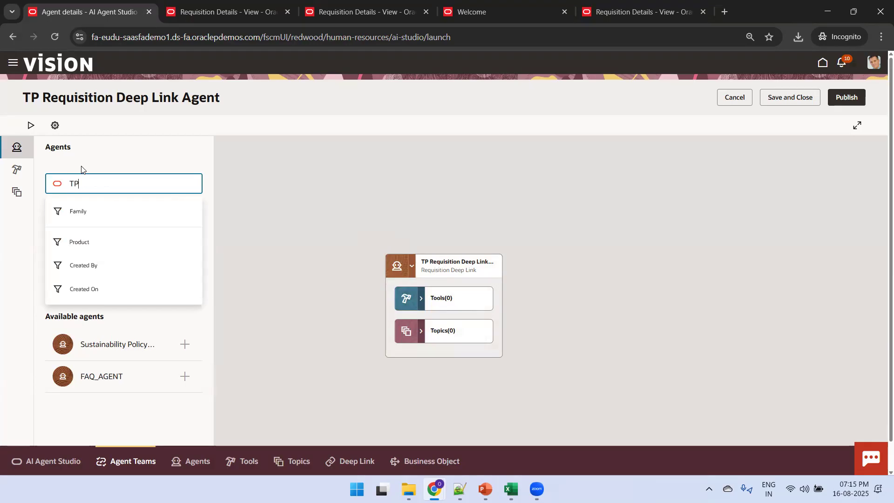
key("Return")
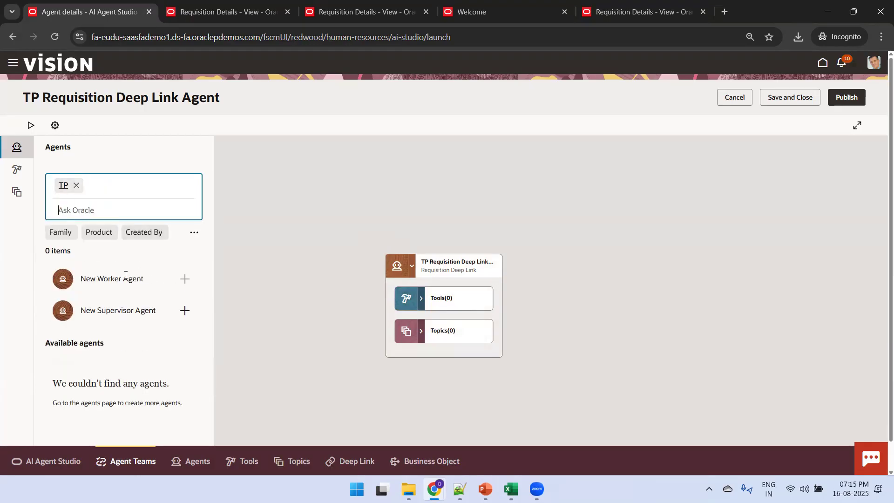
key("BackSpace")
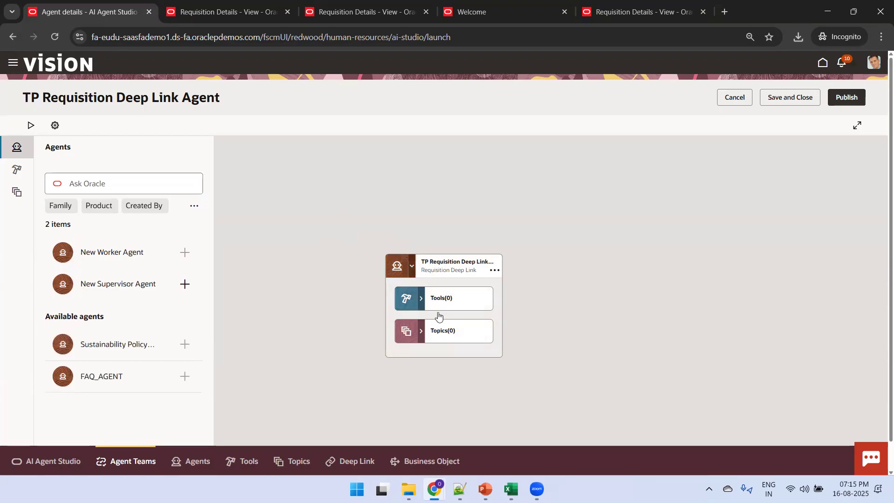
Step: Find TP Deep Link Tool by searching the tools for "TP", add it to the worker agent, and expand the agent's tools
left_click(455, 305)
left_click(101, 183)
type("TP")
key("Return")
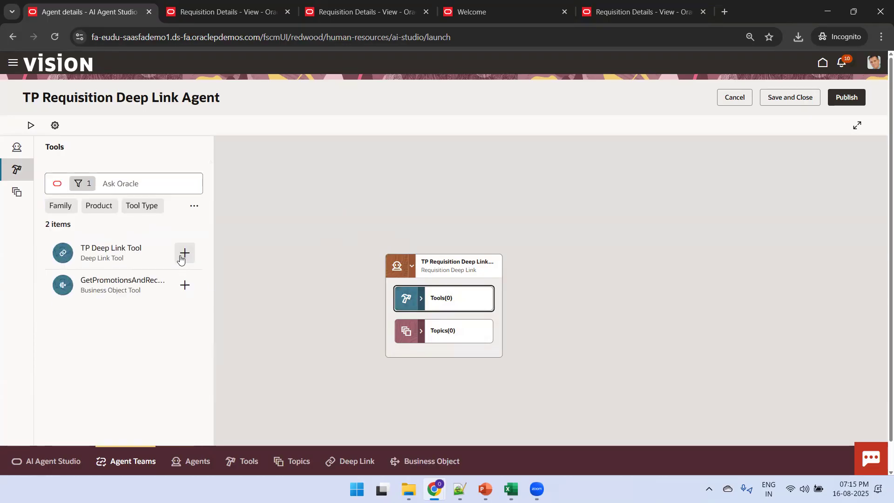
left_click(185, 253)
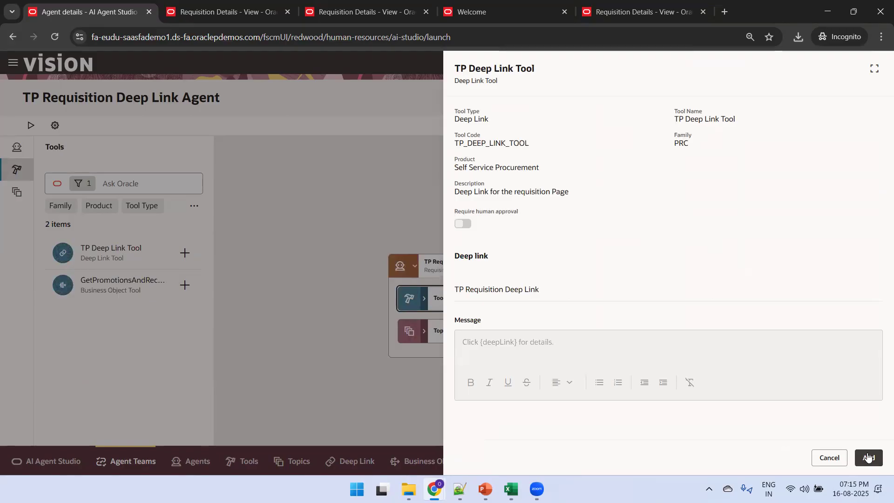
left_click(868, 459)
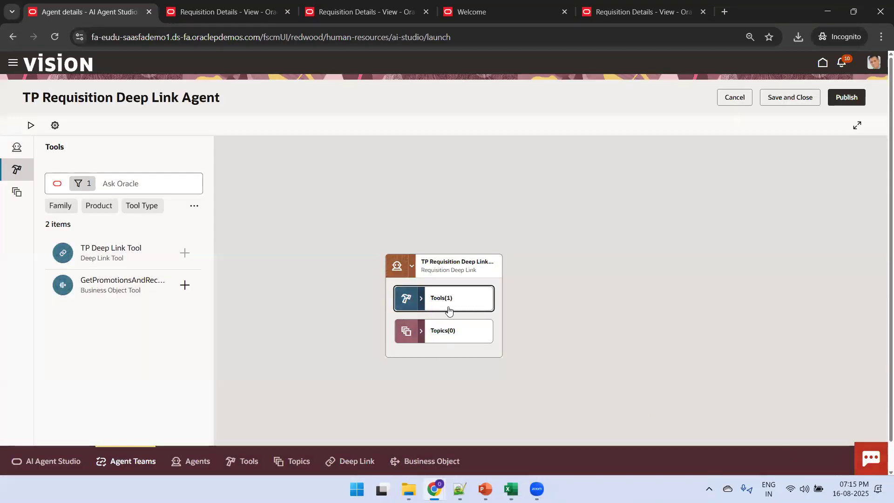
left_click(422, 299)
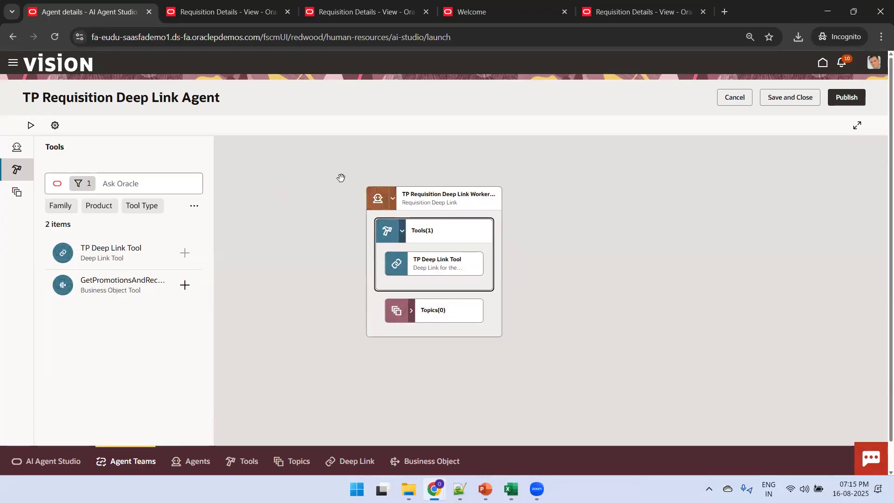
left_click(22, 168)
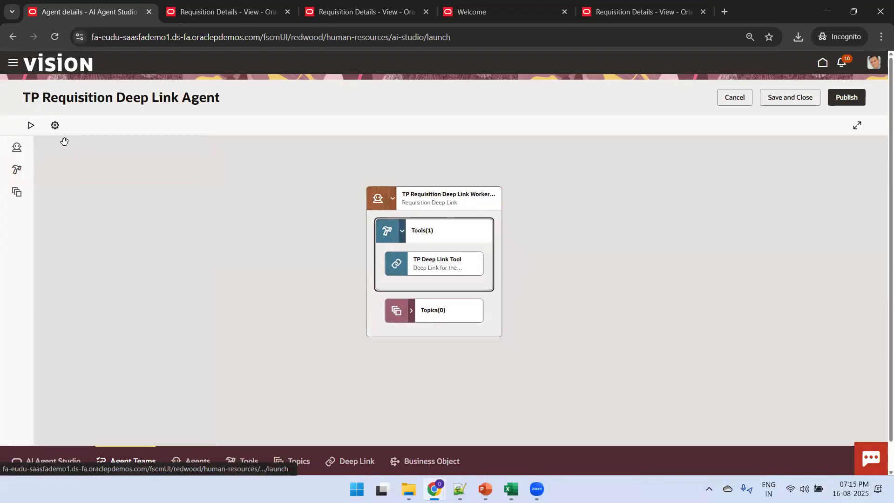
Step: Start a test chat with the agent team and send it the requisition header ID copied from cell B25 of PORequisitionDetails.xlsx in Excel
left_click(30, 132)
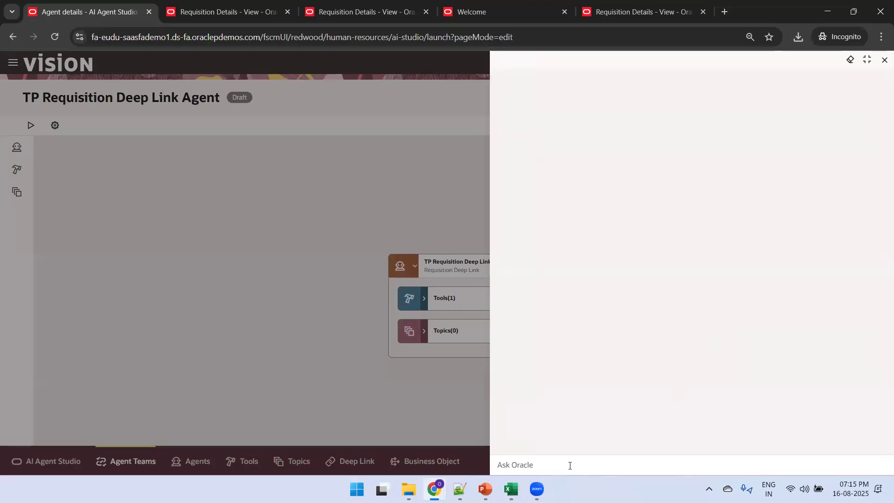
left_click(510, 489)
left_click(104, 402)
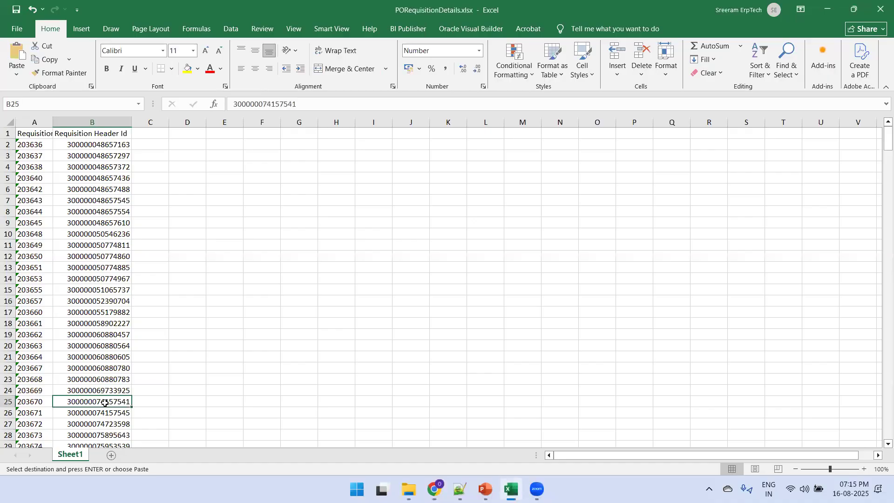
key("ctrl+c")
key("alt+Tab")
key("ctrl+v")
key("Return")
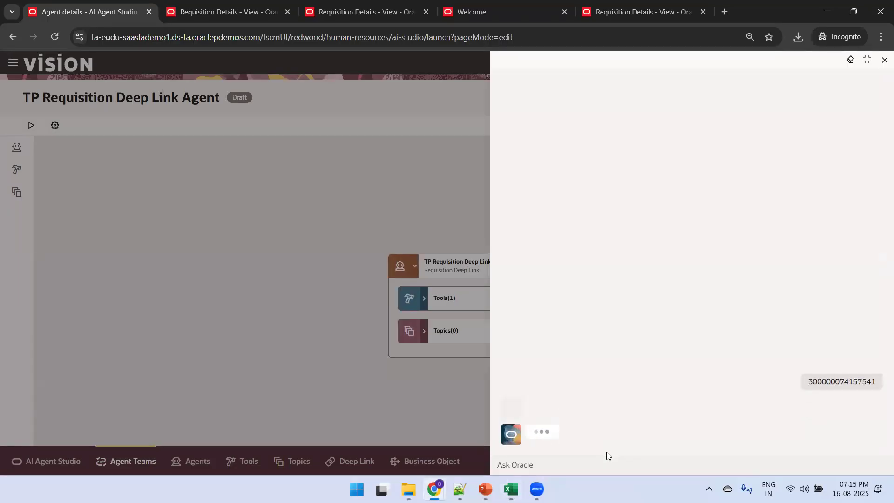